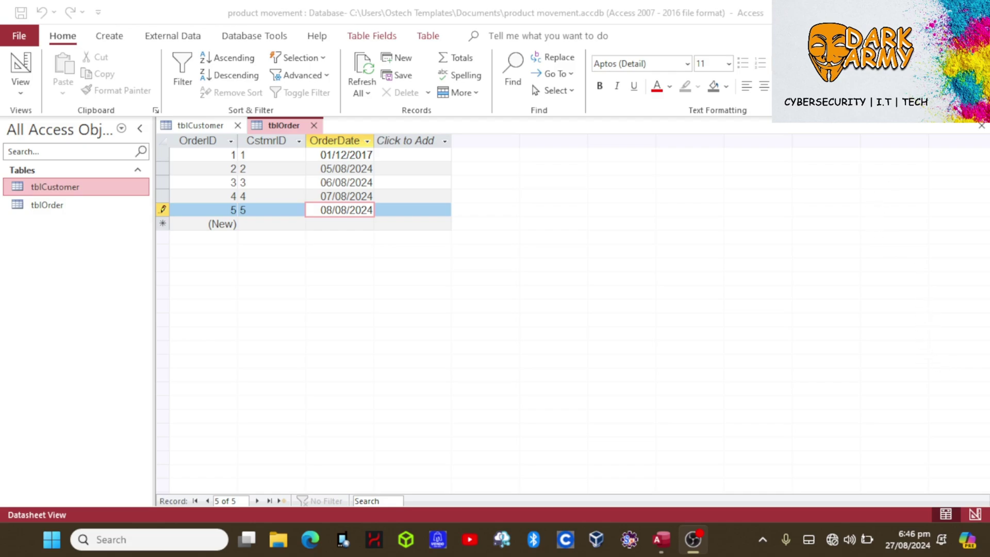
Open a new Access window alongside the product movement database
click(469, 162)
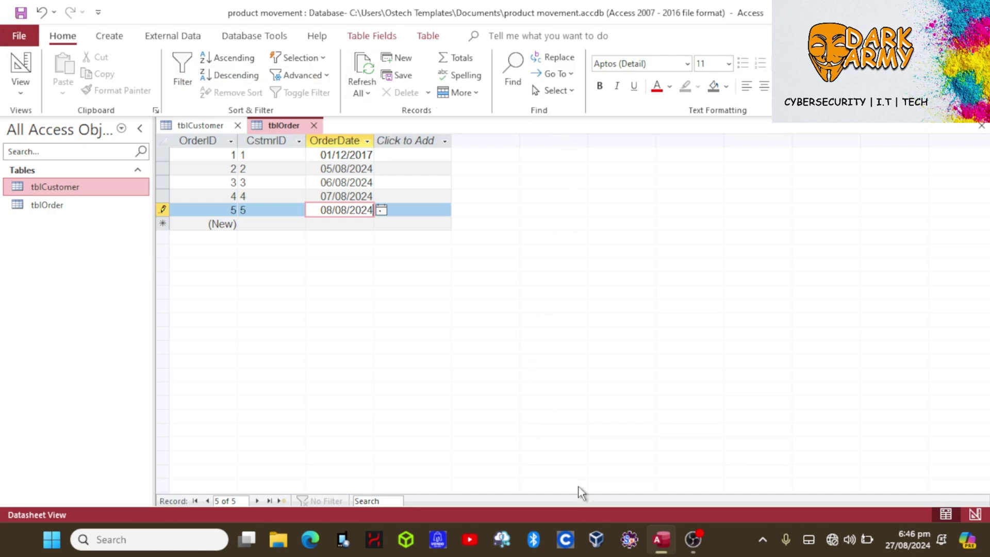
click(659, 541)
right_click(659, 541)
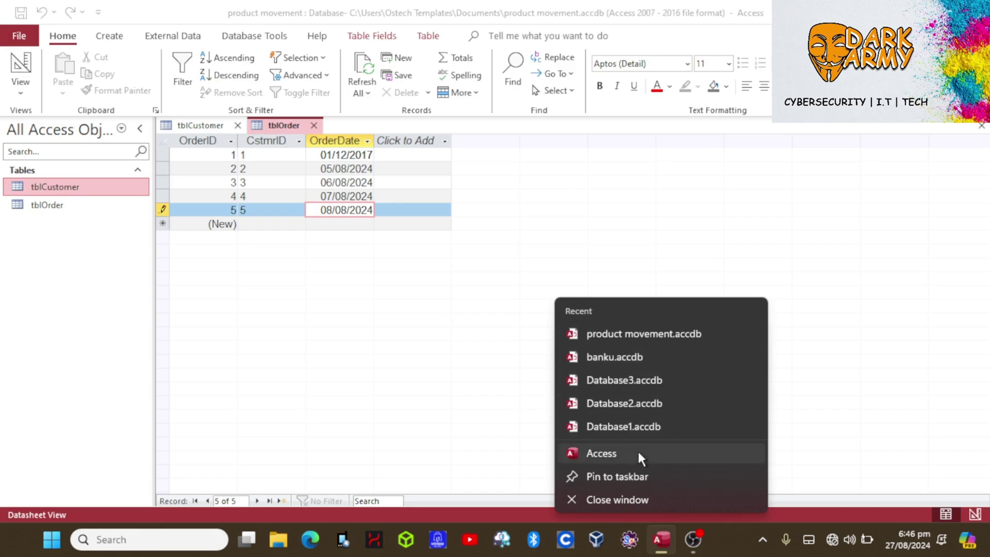
click(601, 453)
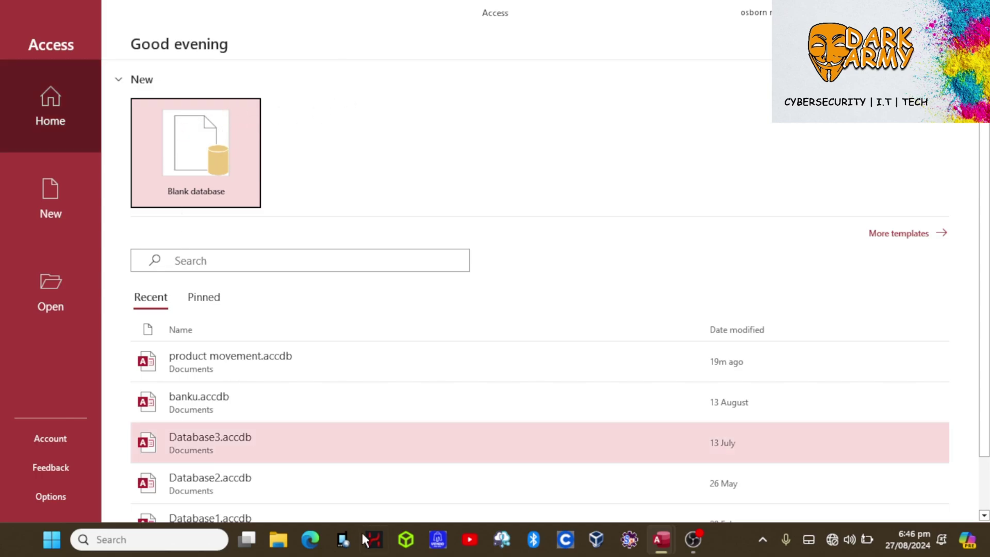
Create a blank database with the file name school
click(202, 144)
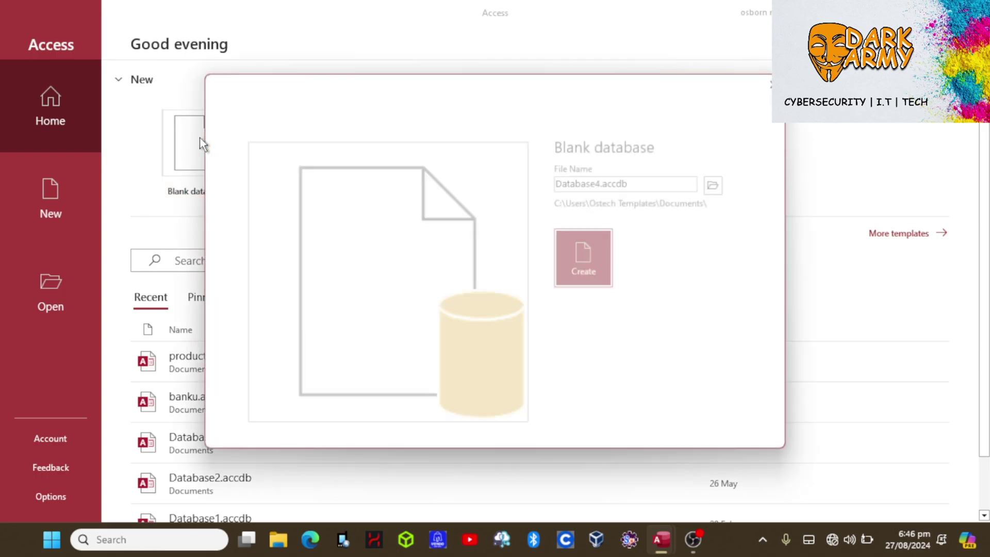
click(640, 183)
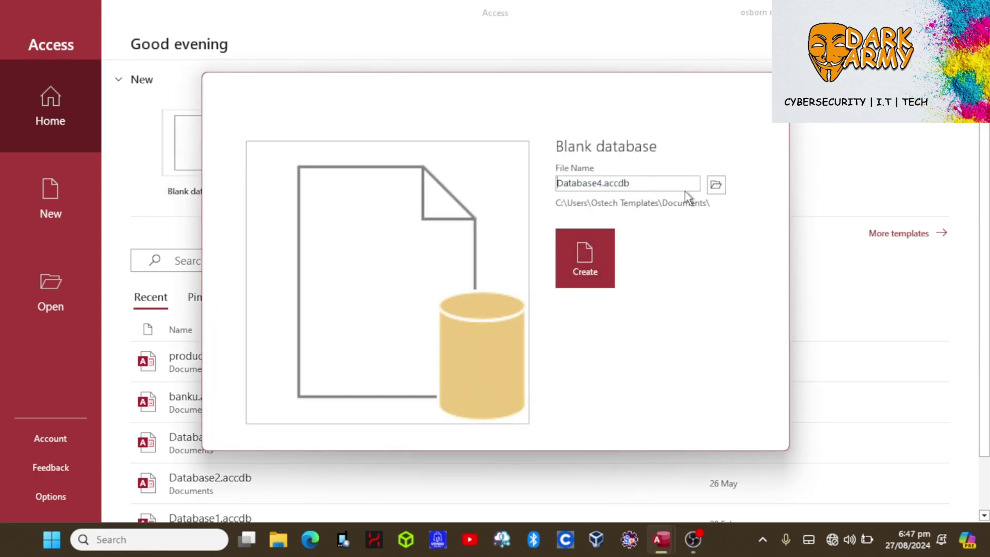
drag(658, 181, 549, 177)
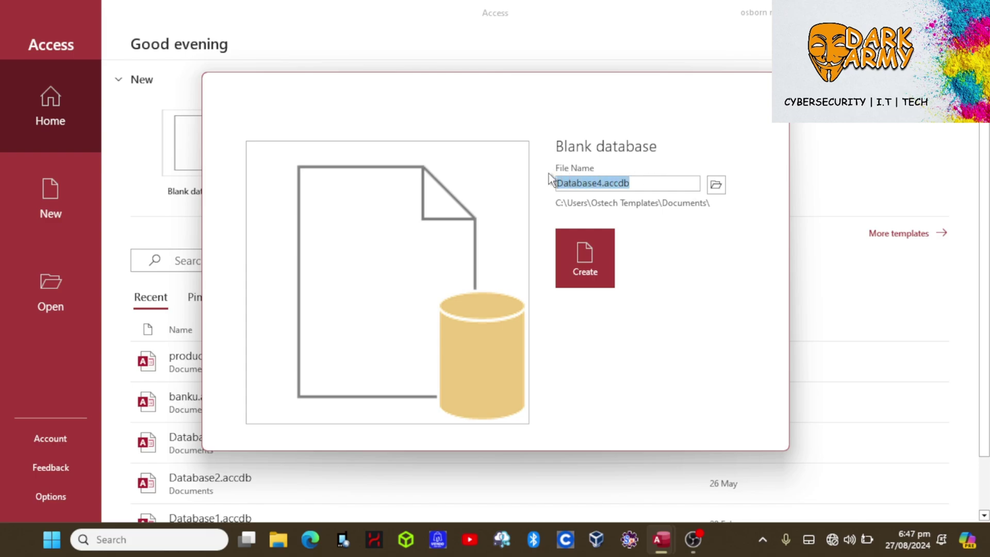
text(sc)
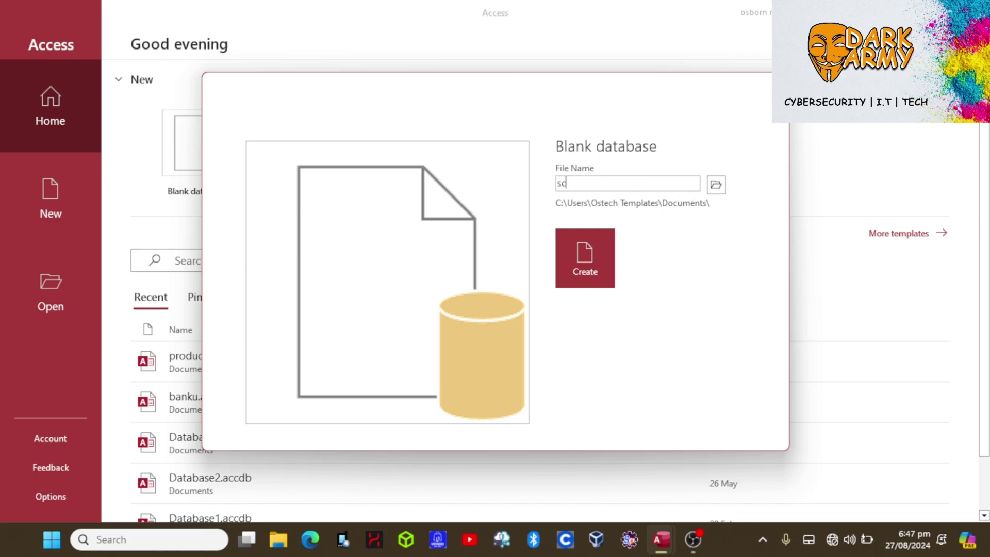
text(hool)
key(Return)
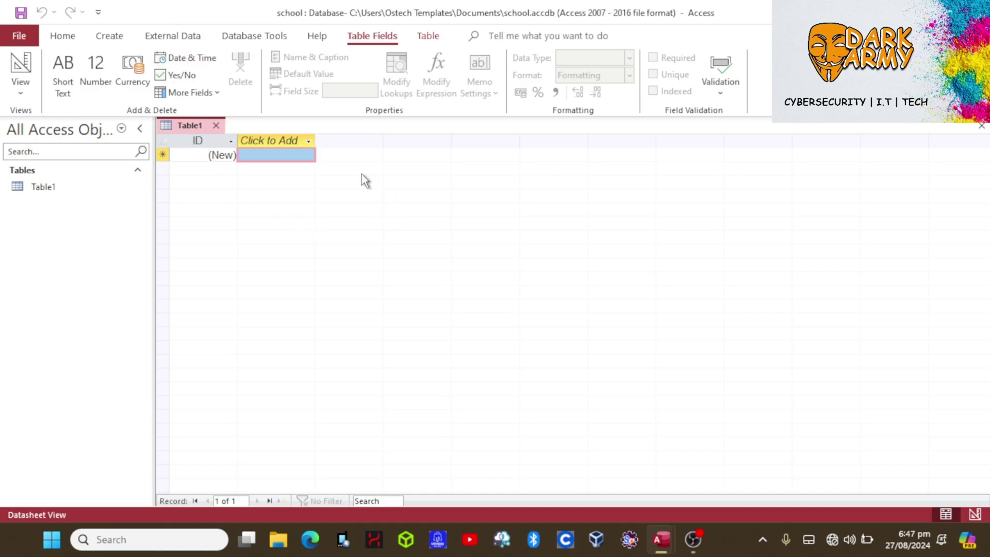
Rename the ID field of Table1 as class
click(64, 191)
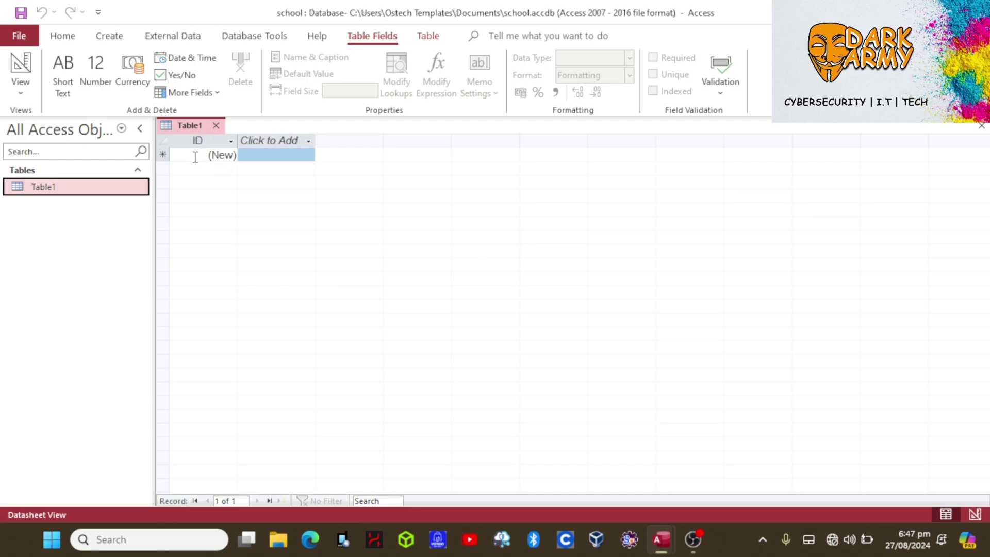
click(88, 190)
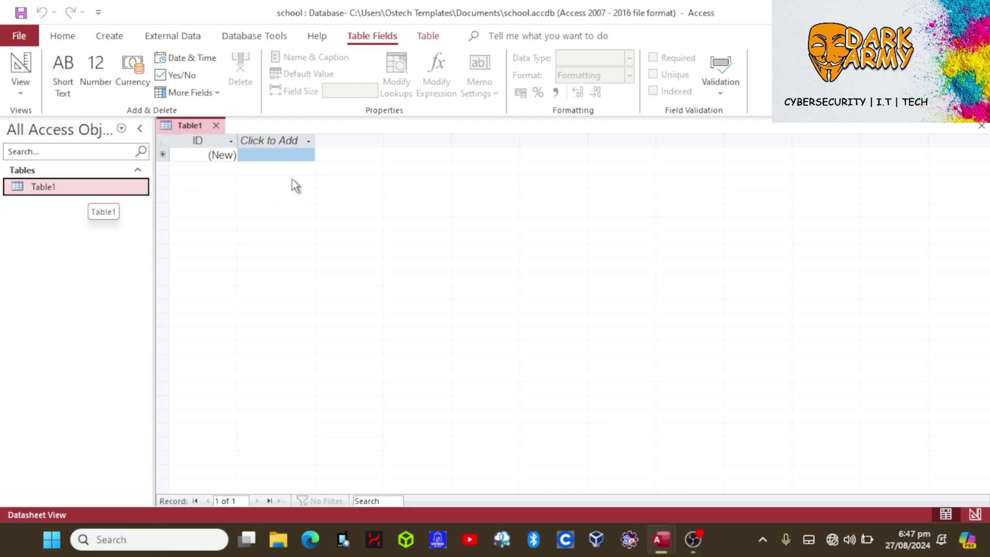
click(219, 143)
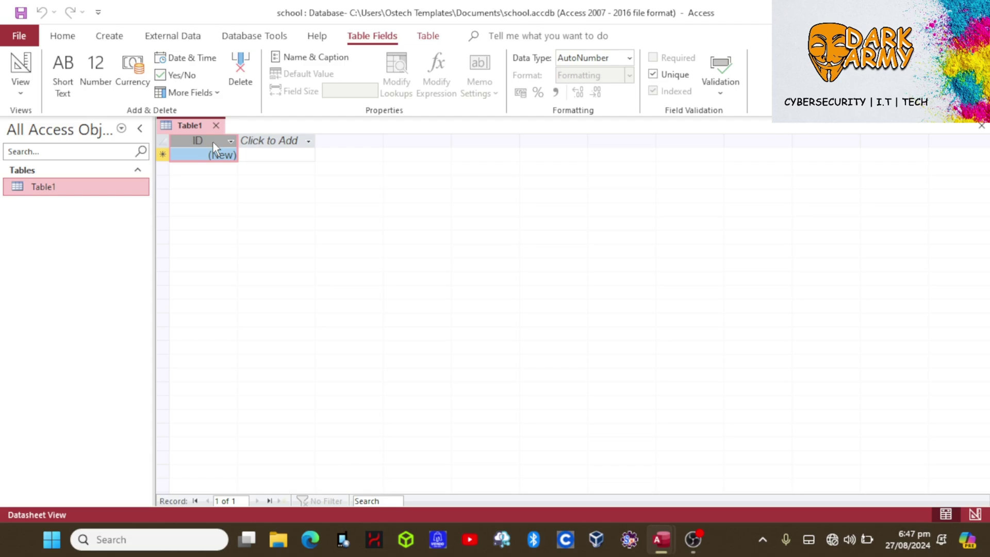
right_click(213, 141)
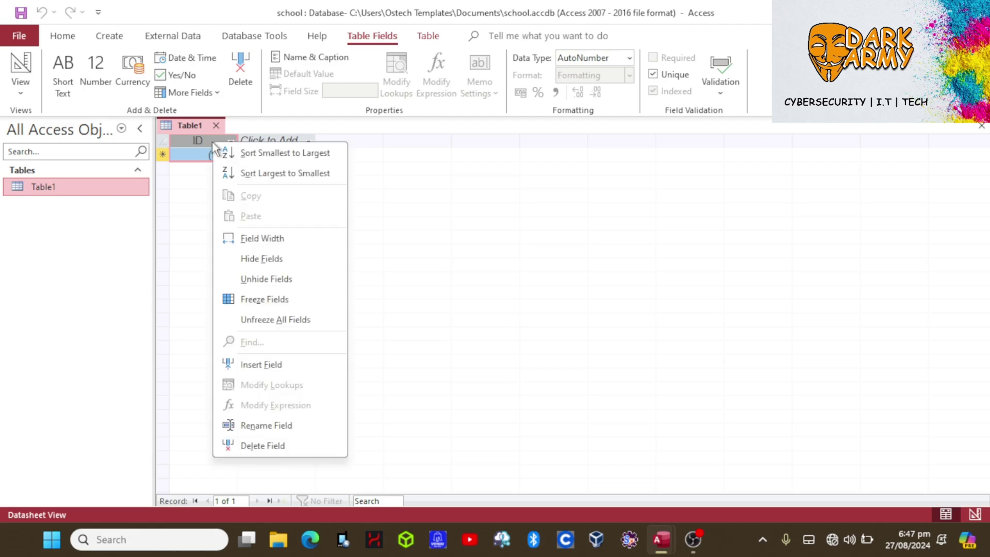
click(260, 426)
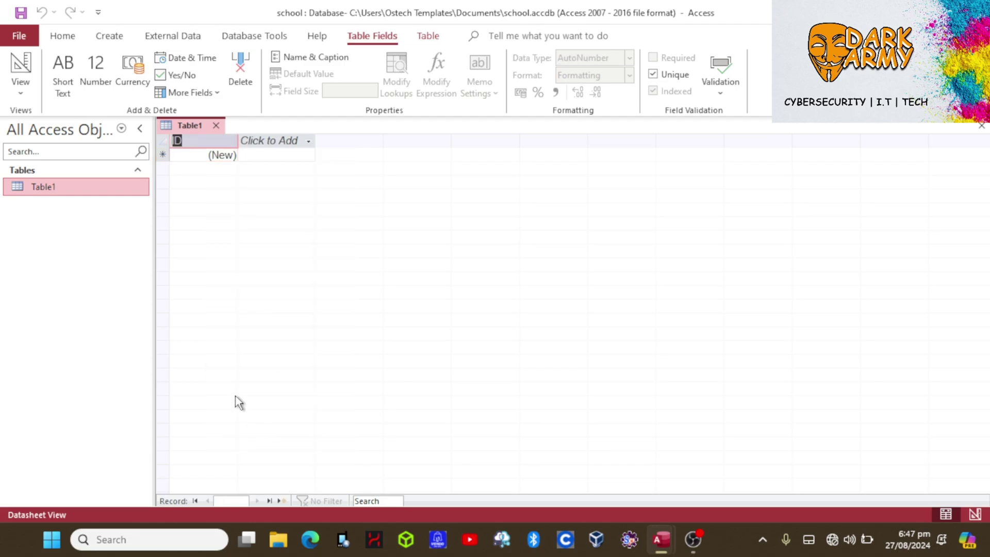
text(class)
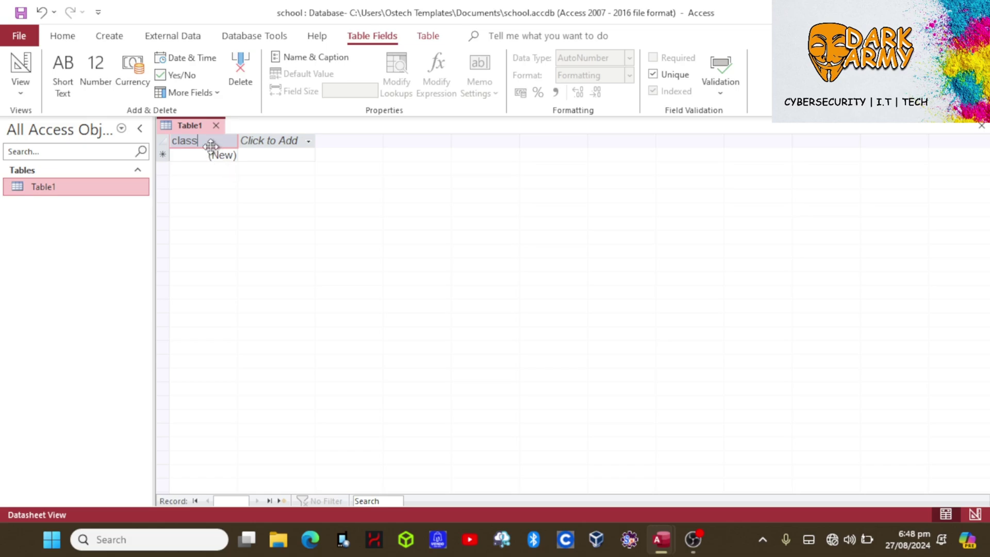
key(Return)
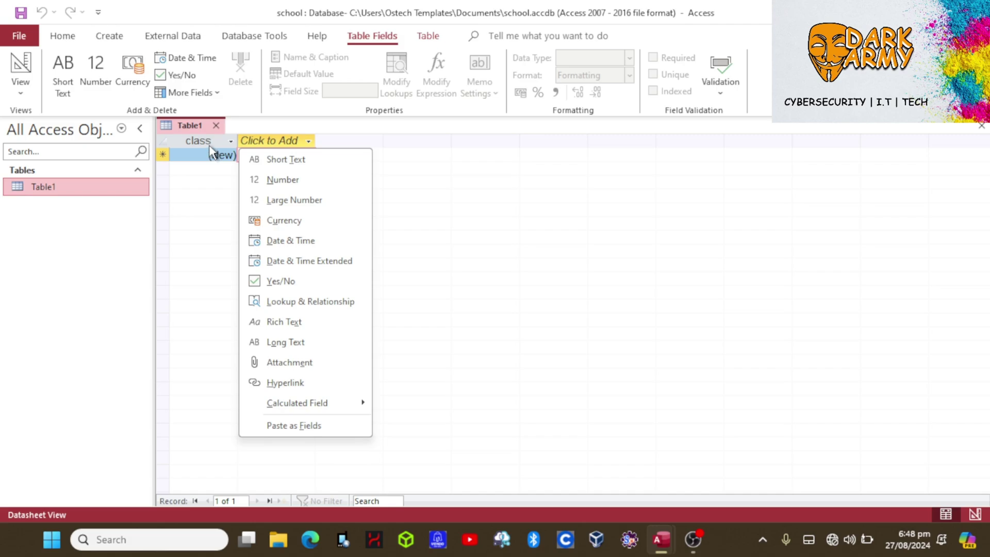
Add a Short Text field named students and a Number field named age to Table1
click(277, 159)
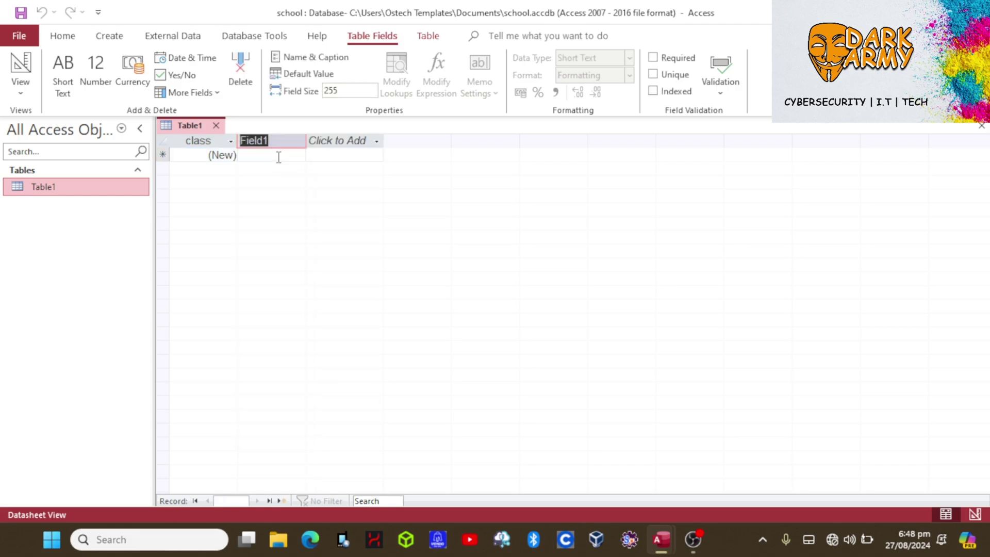
text(students)
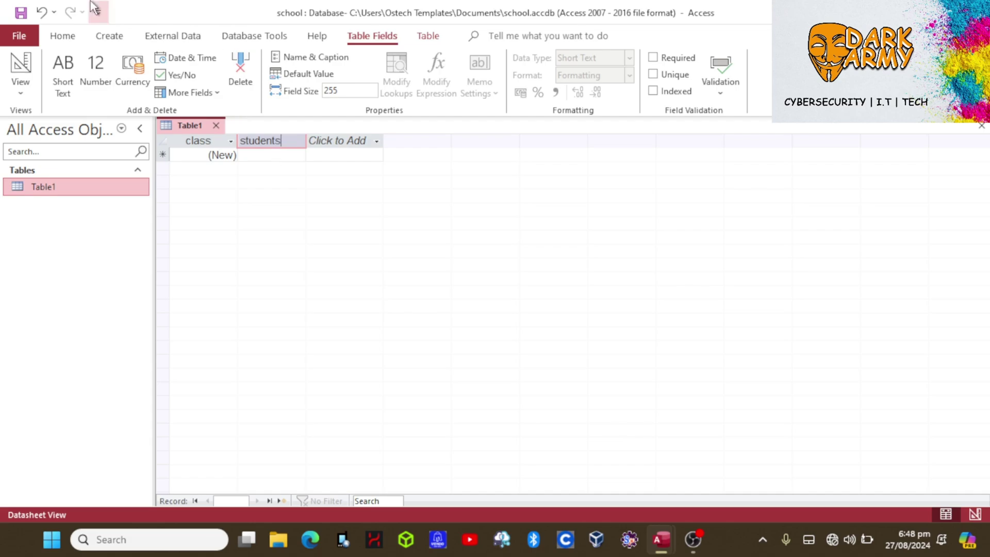
click(336, 143)
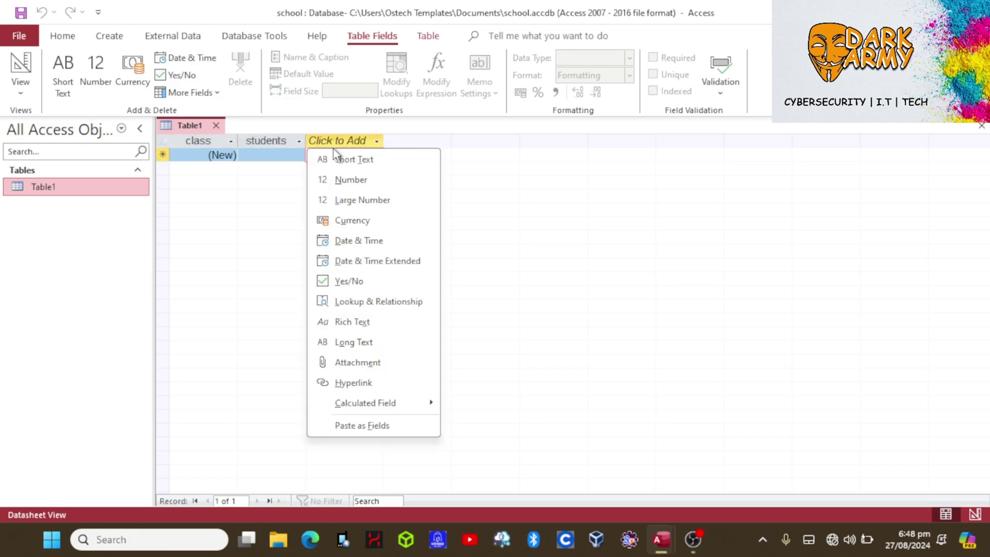
click(358, 187)
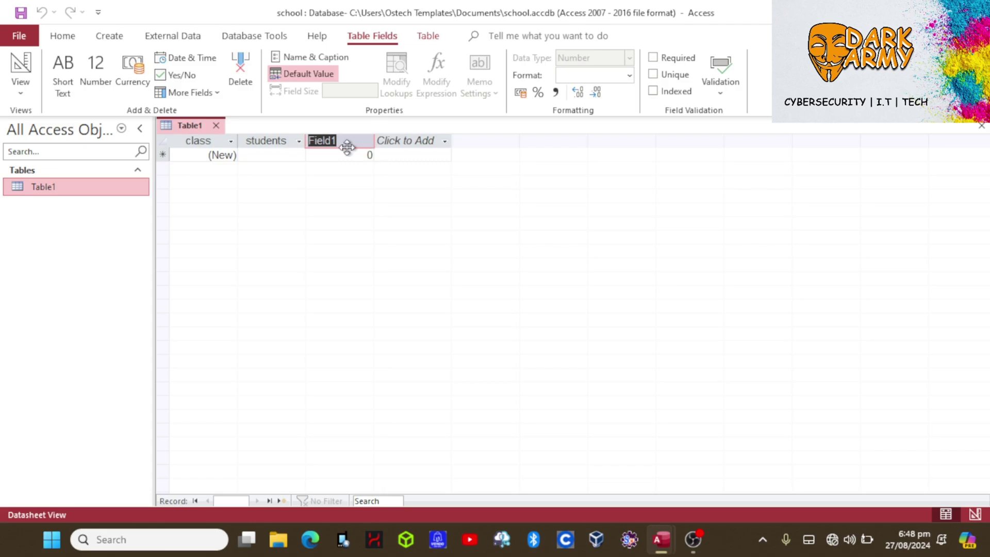
text(age)
click(261, 156)
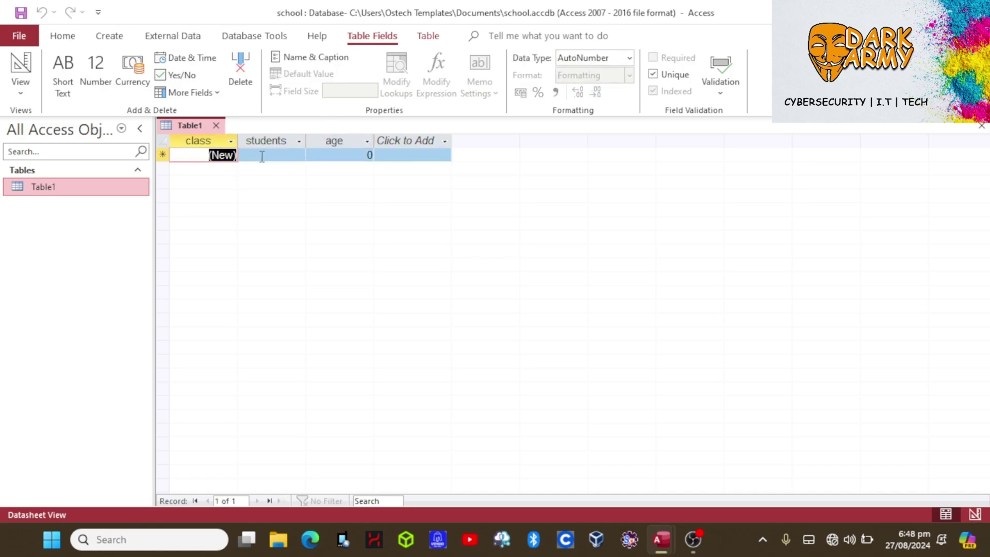
Enter a first record with a student's first name and age 20, and a second record with only another student's first name
click(262, 156)
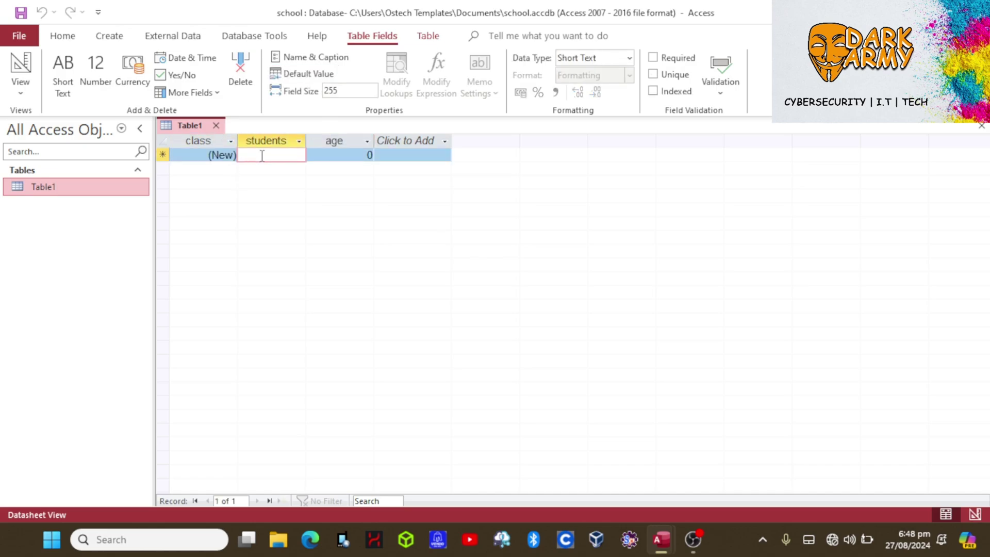
text(ray)
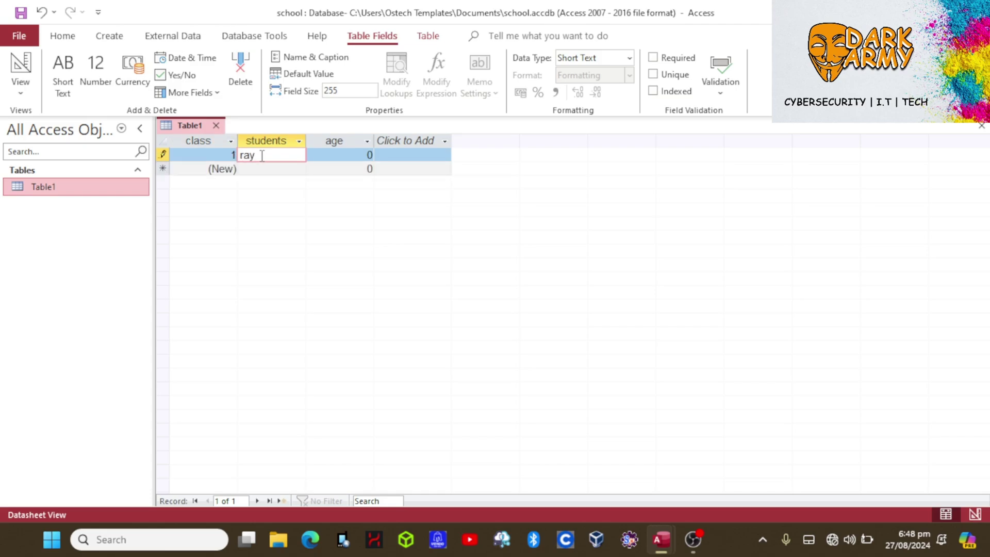
click(337, 154)
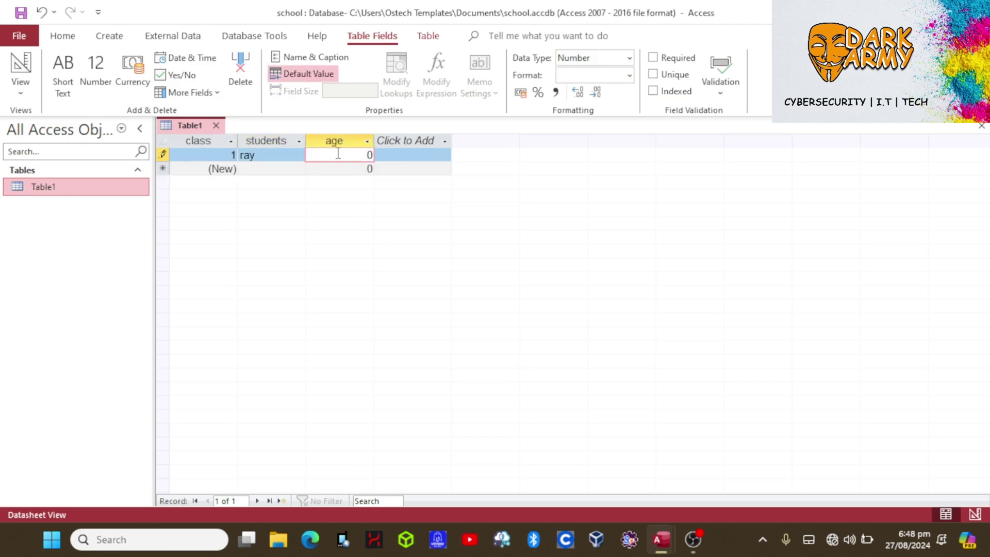
text(2)
click(228, 154)
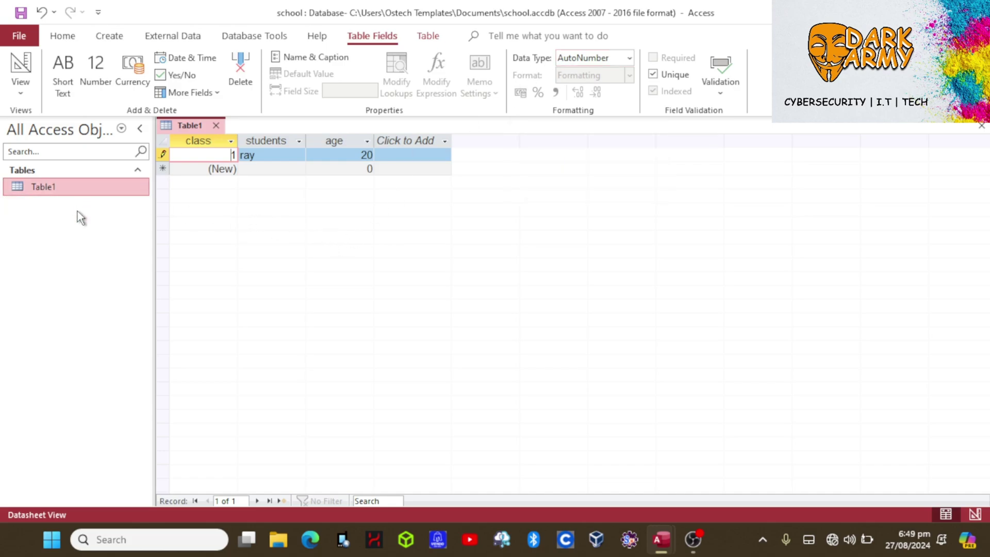
click(270, 168)
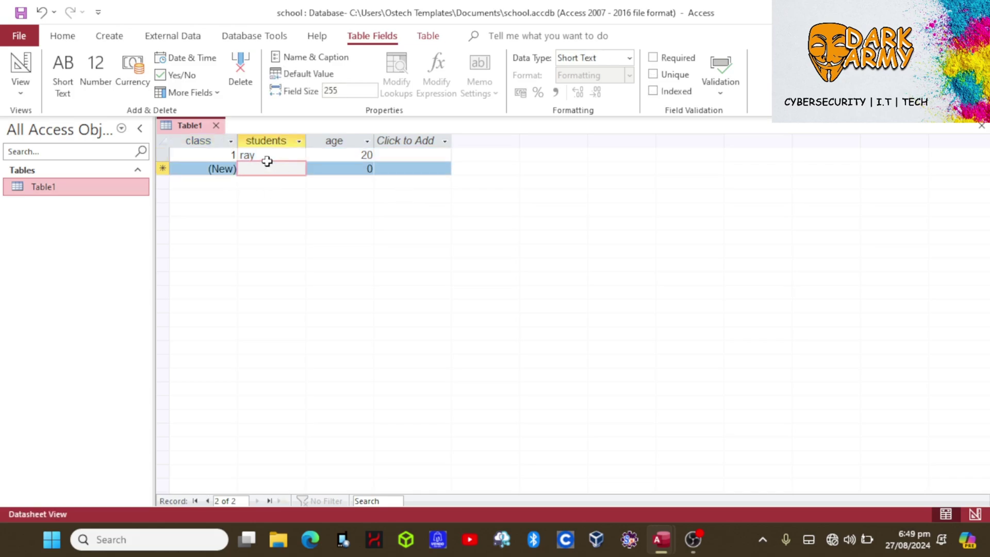
text(troy)
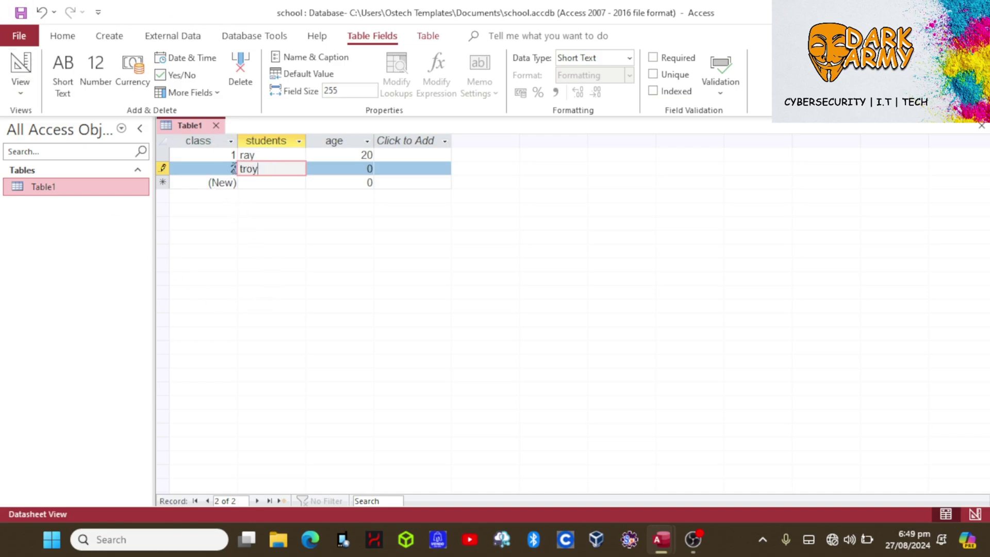
View the data types available for the class field without changing its type
right_click(220, 146)
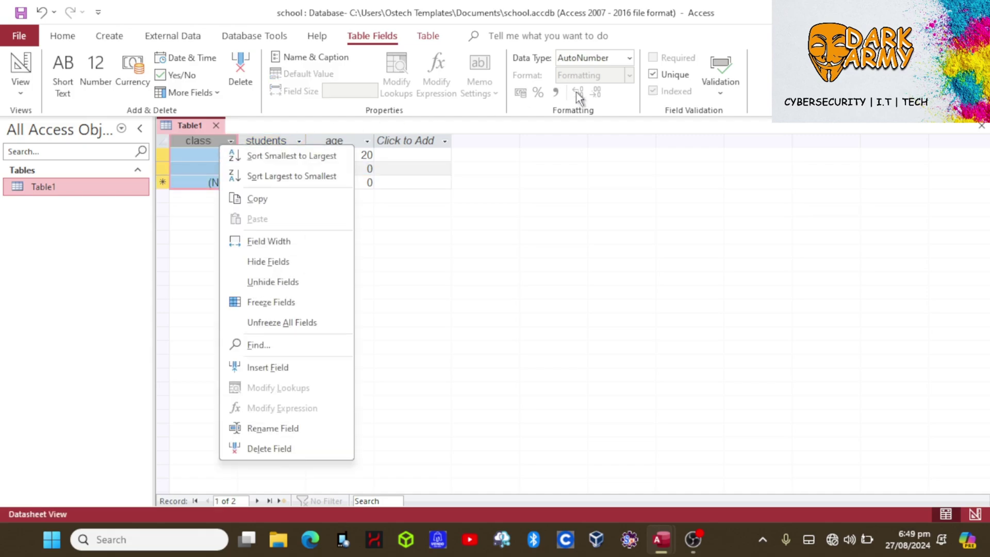
click(626, 57)
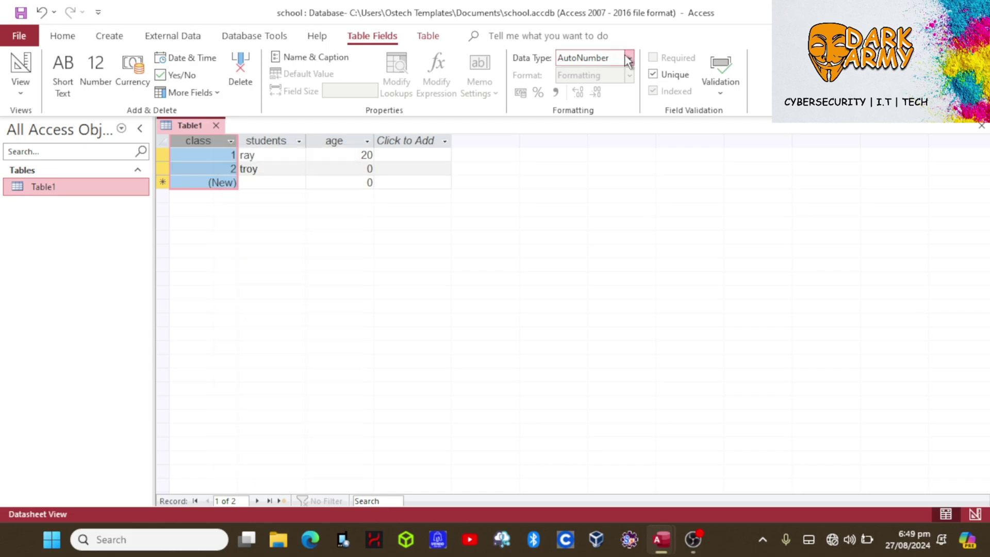
click(626, 58)
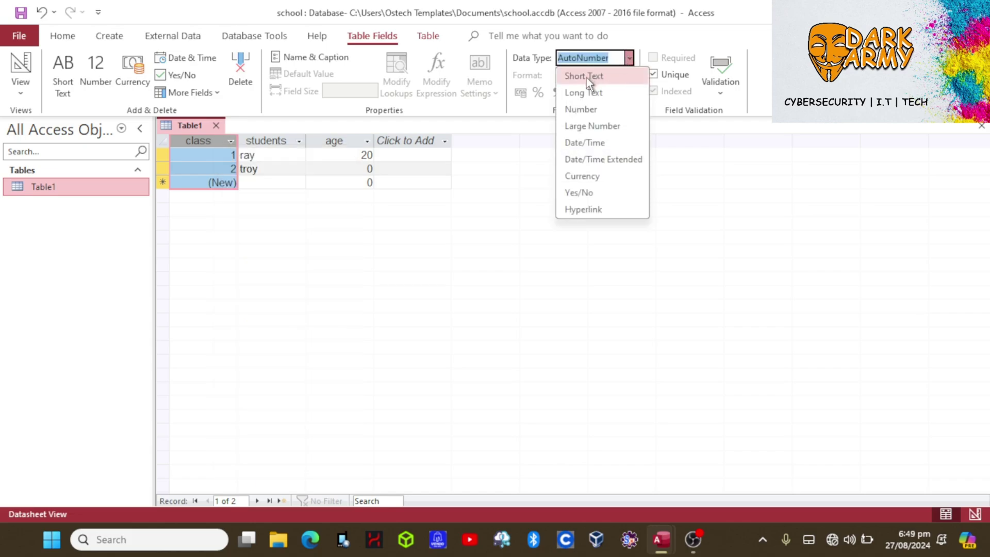
click(369, 395)
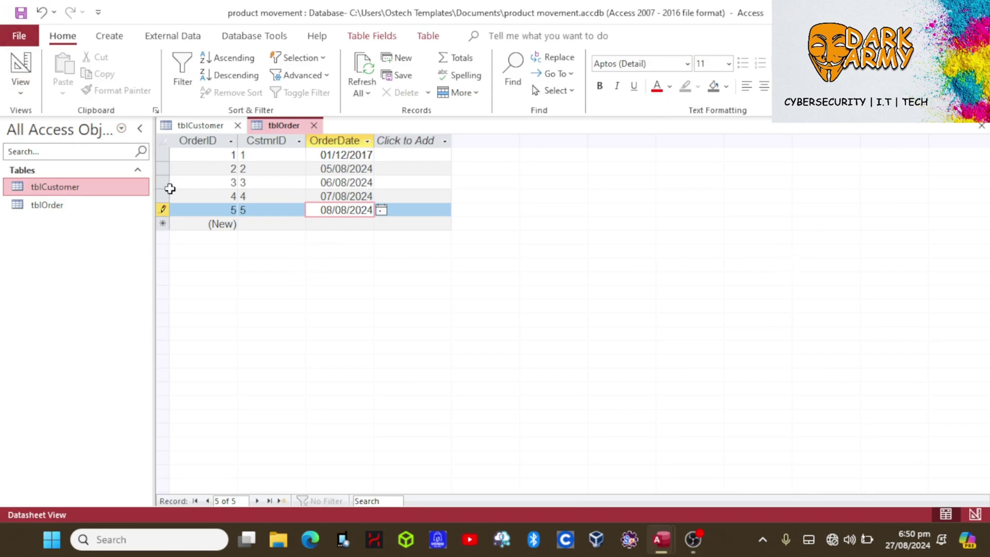
Compare the tblCustomer and tblOrder tables in the product movement database and open the relationships diagram between them
click(201, 126)
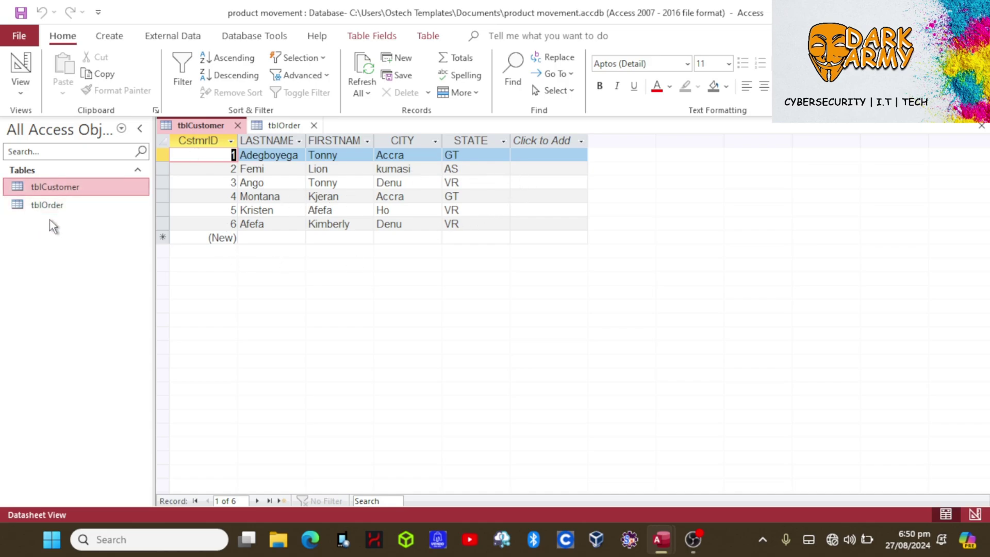
click(284, 126)
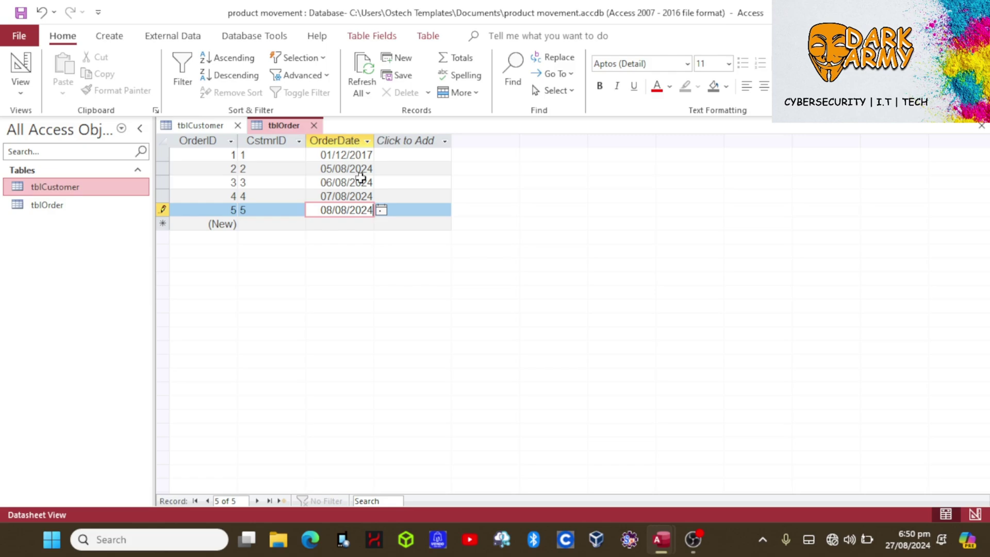
click(201, 125)
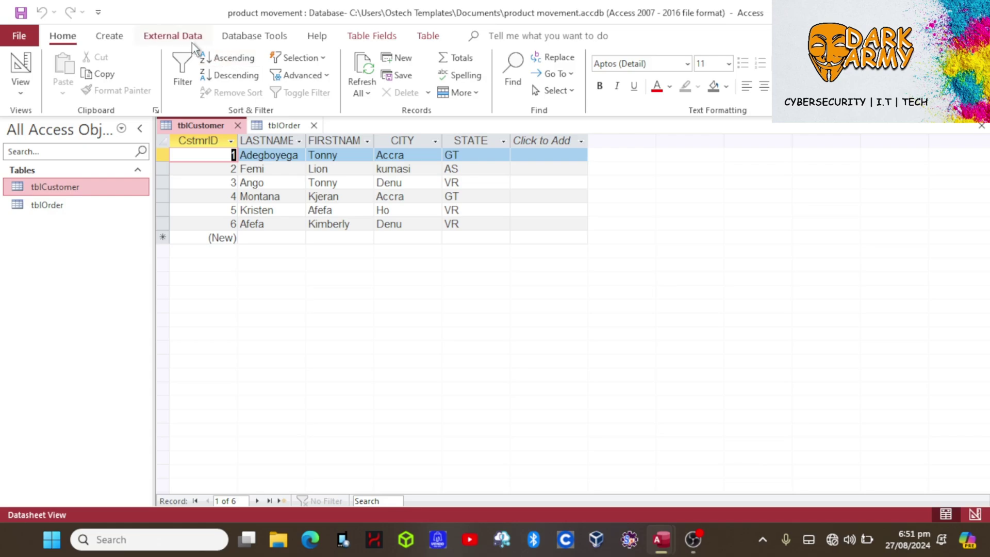
click(263, 35)
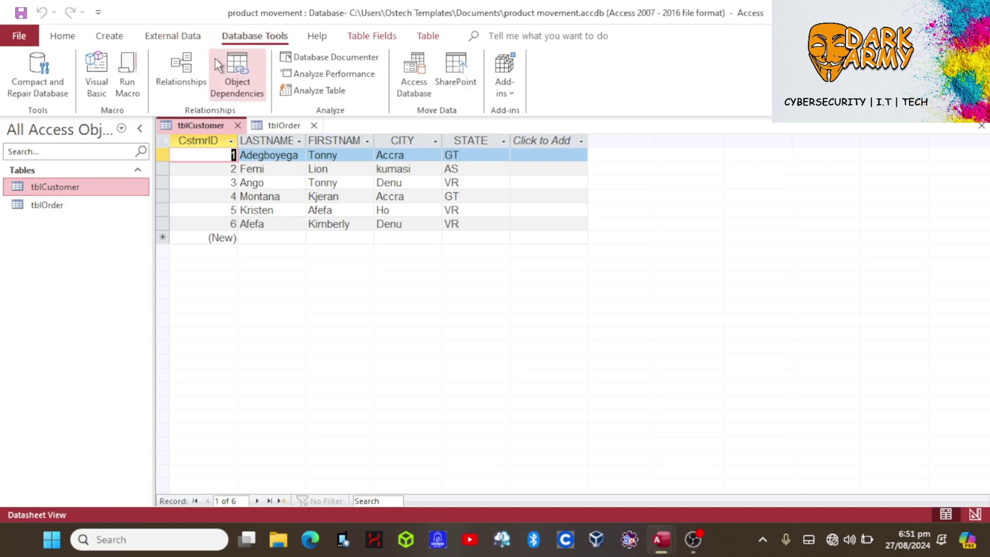
click(175, 77)
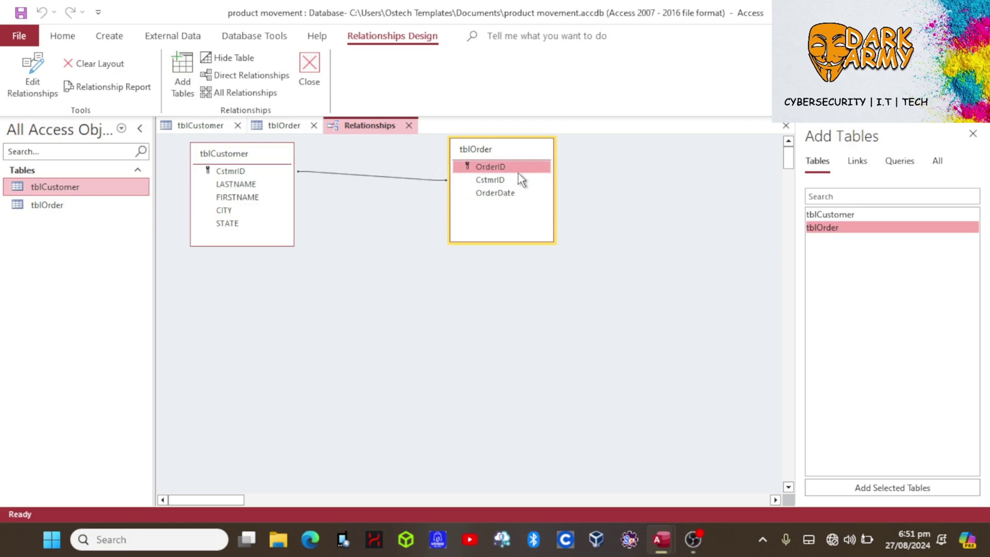
Close the relationships diagram and reopen it
right_click(446, 181)
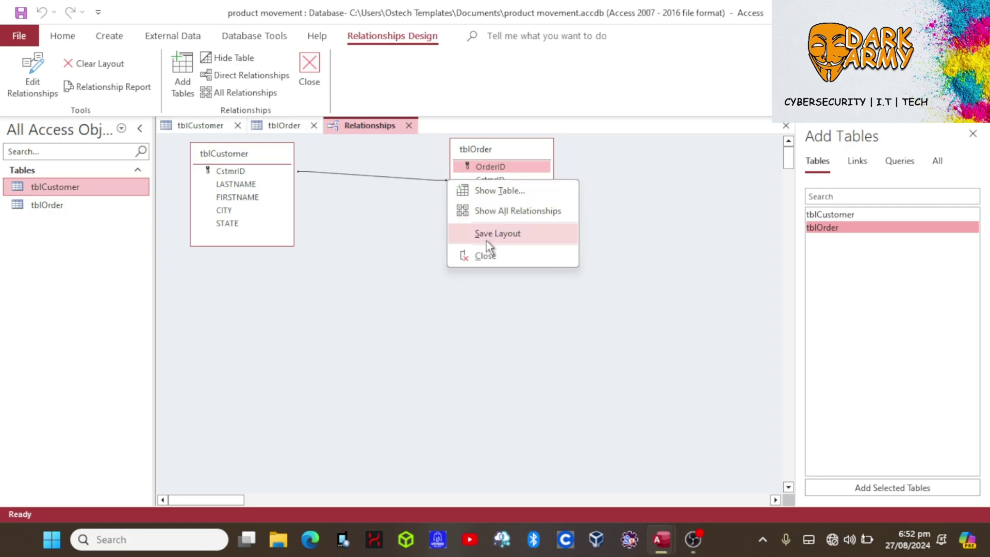
click(488, 258)
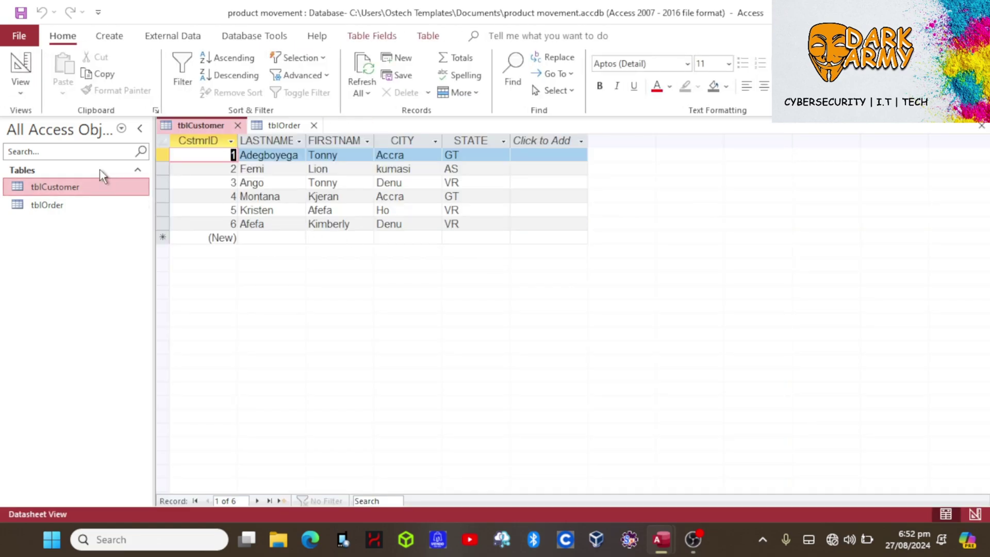
click(255, 36)
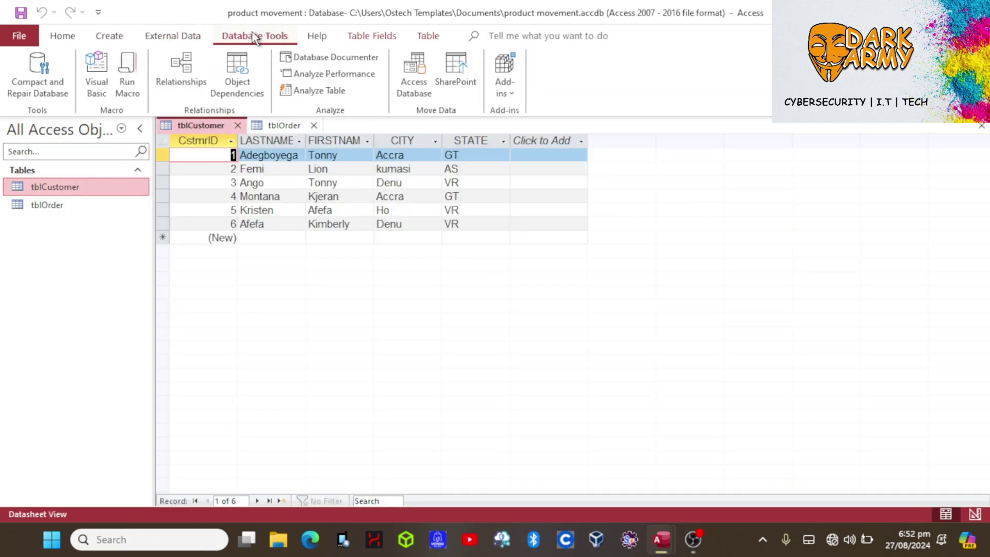
click(170, 59)
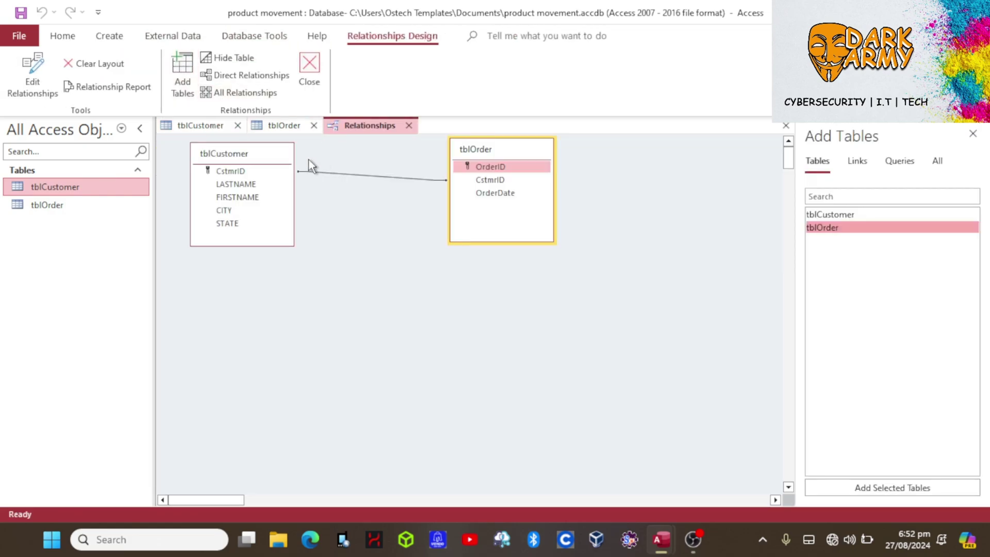
right_click(246, 211)
key(Escape)
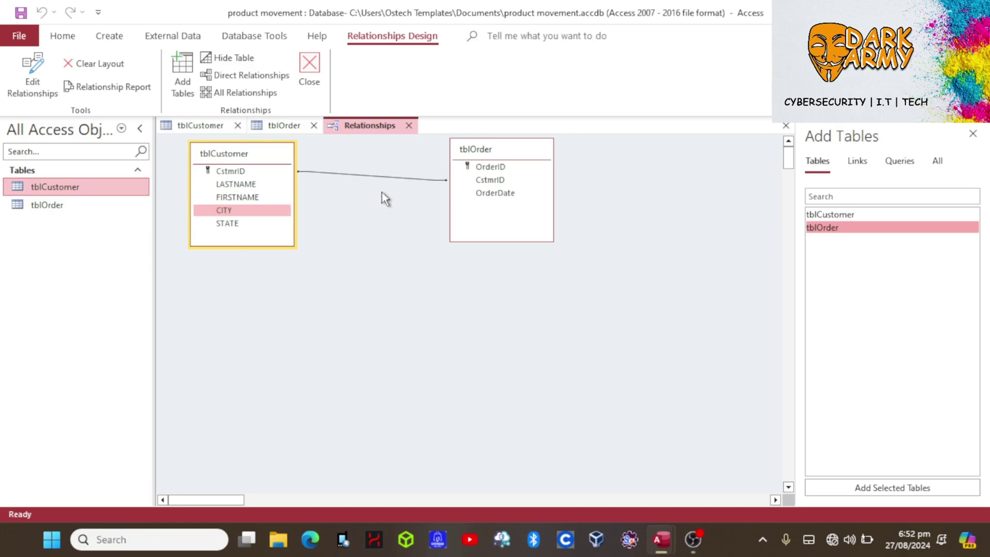
right_click(273, 160)
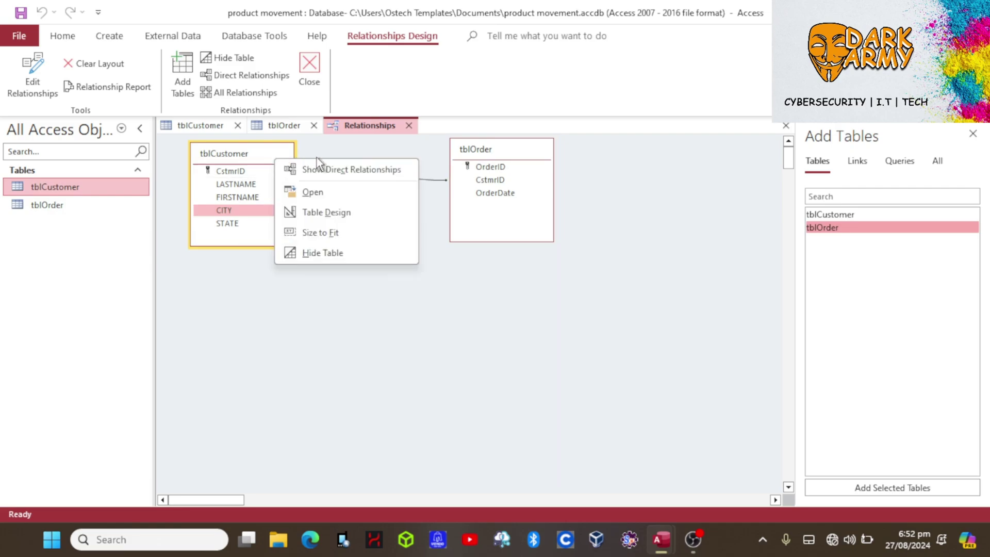
key(Escape)
right_click(479, 146)
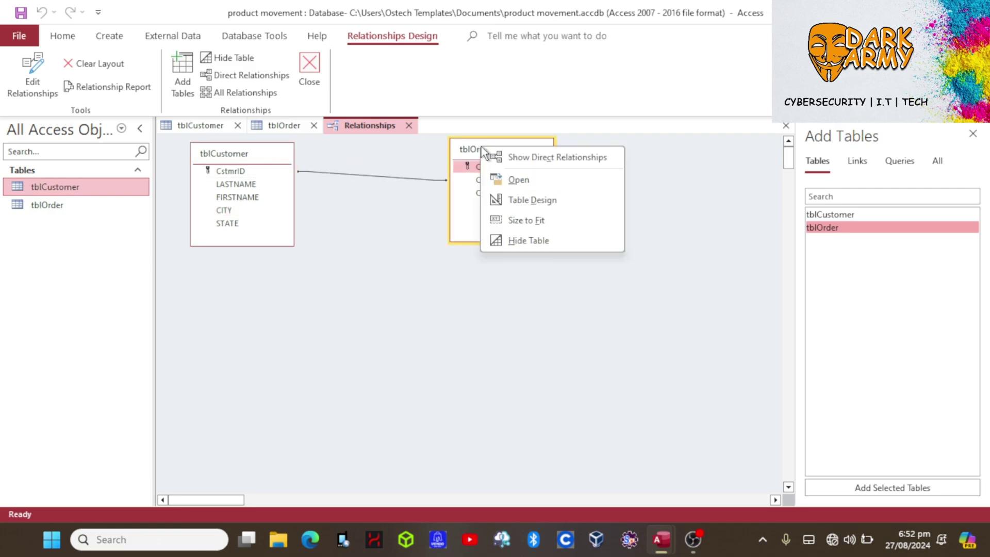
key(Escape)
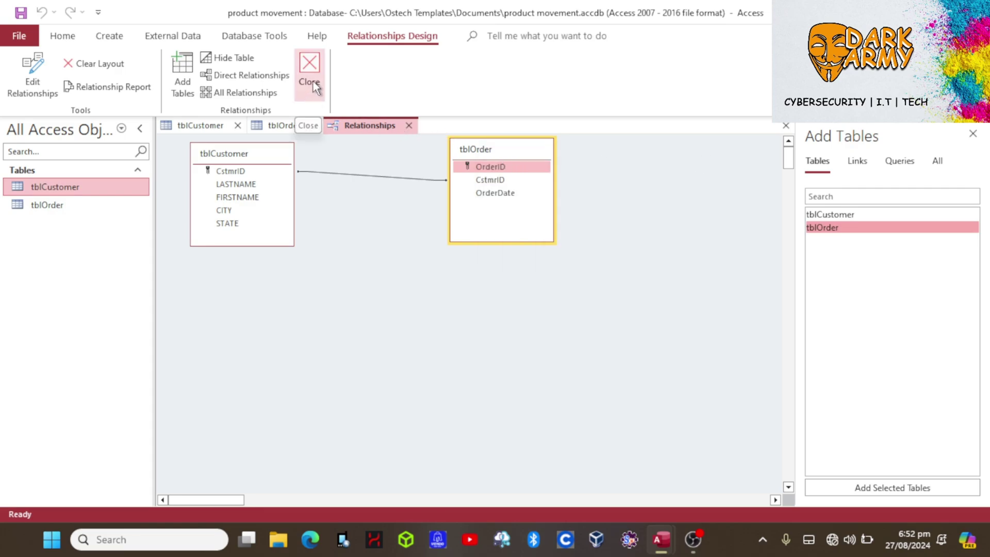
Clear the layout of the relationships diagram and close it, saving the layout changes
click(75, 64)
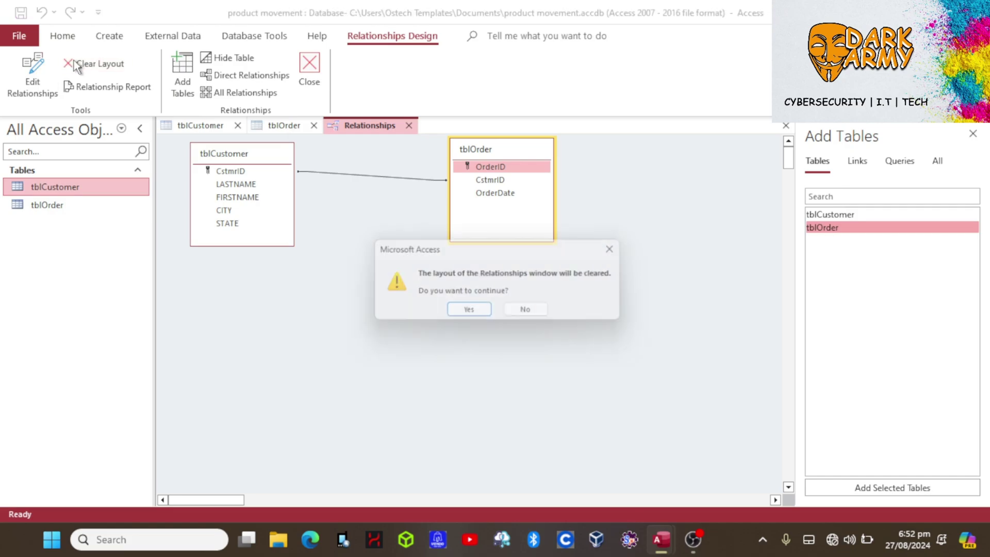
click(469, 313)
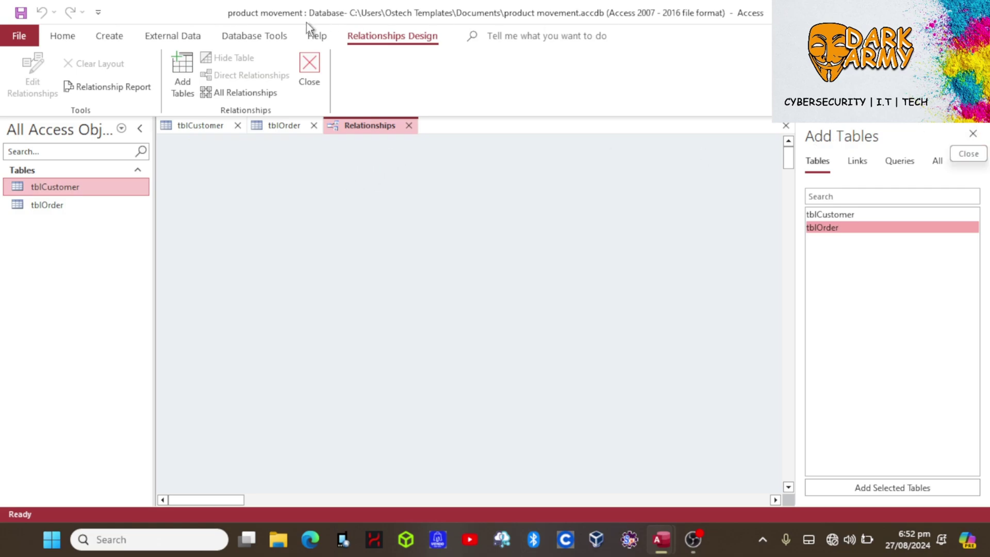
click(305, 60)
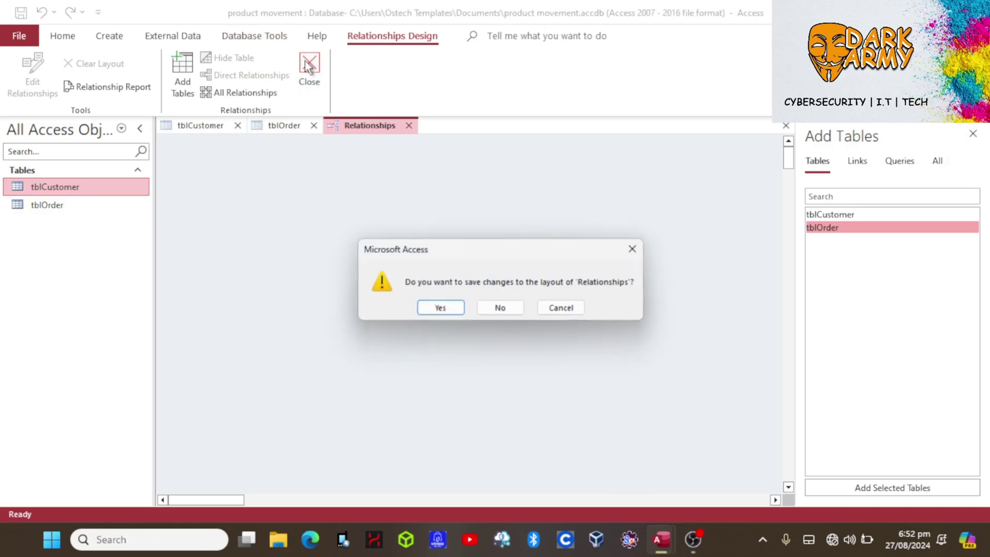
click(442, 308)
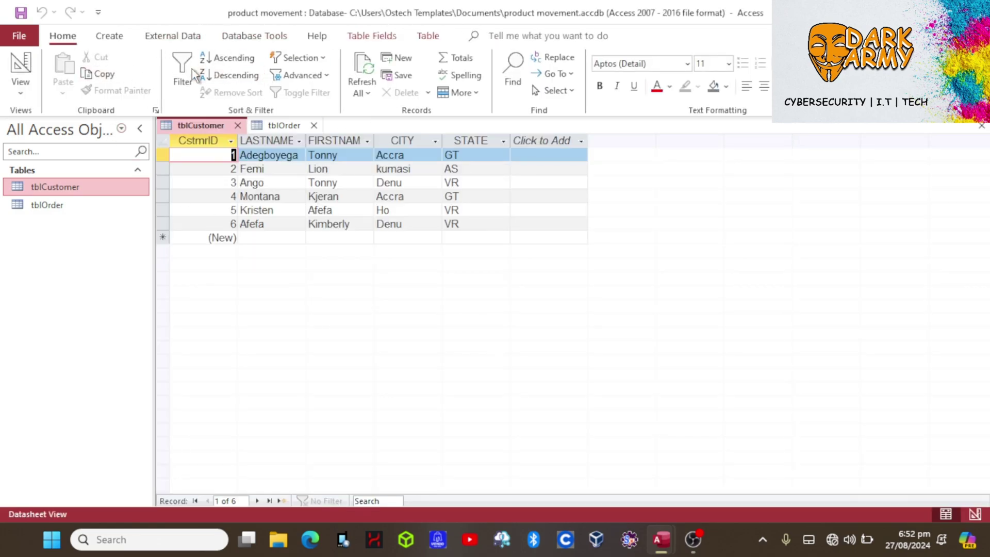
Reopen the relationships diagram, add tblCustomer and tblOrder to it, and move tblOrder farther away from tblCustomer
click(252, 35)
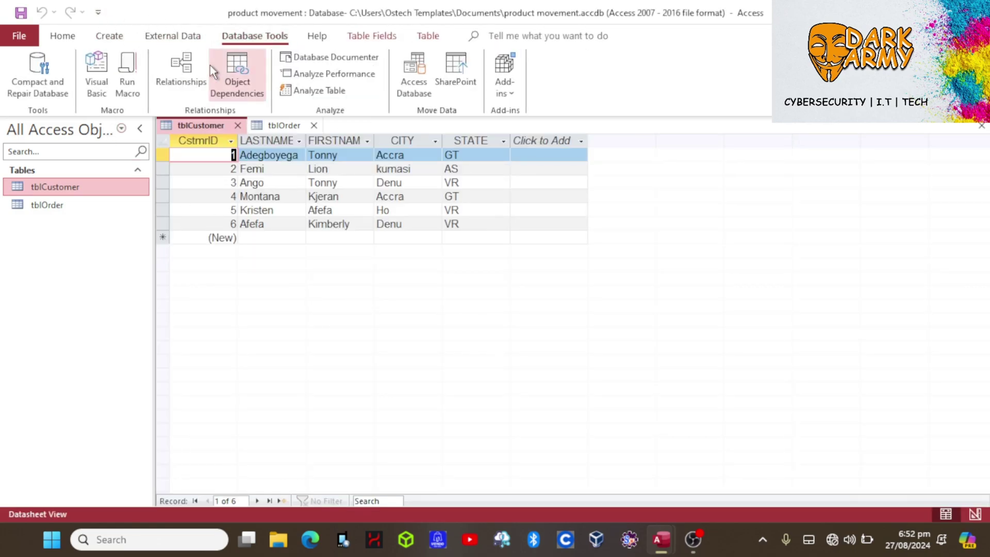
click(180, 67)
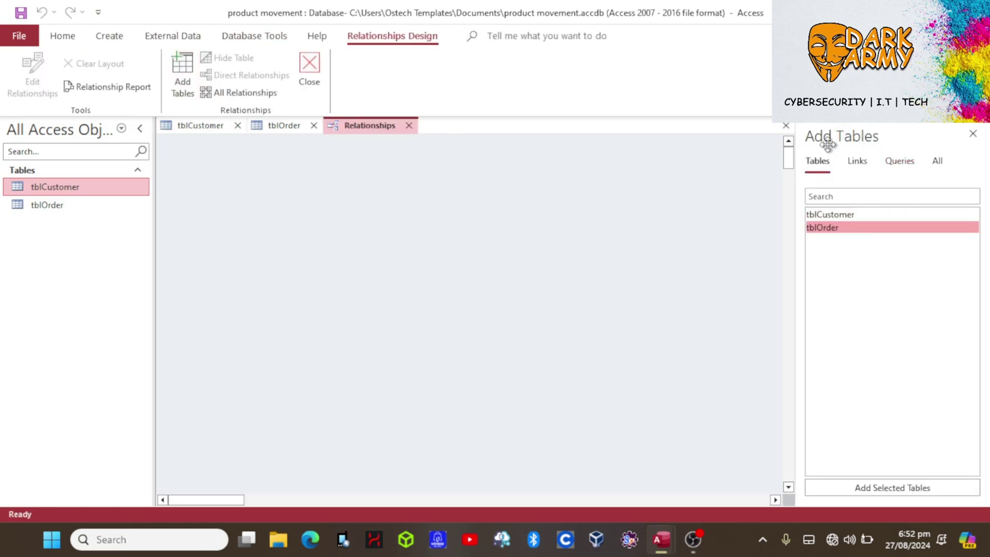
double_click(832, 213)
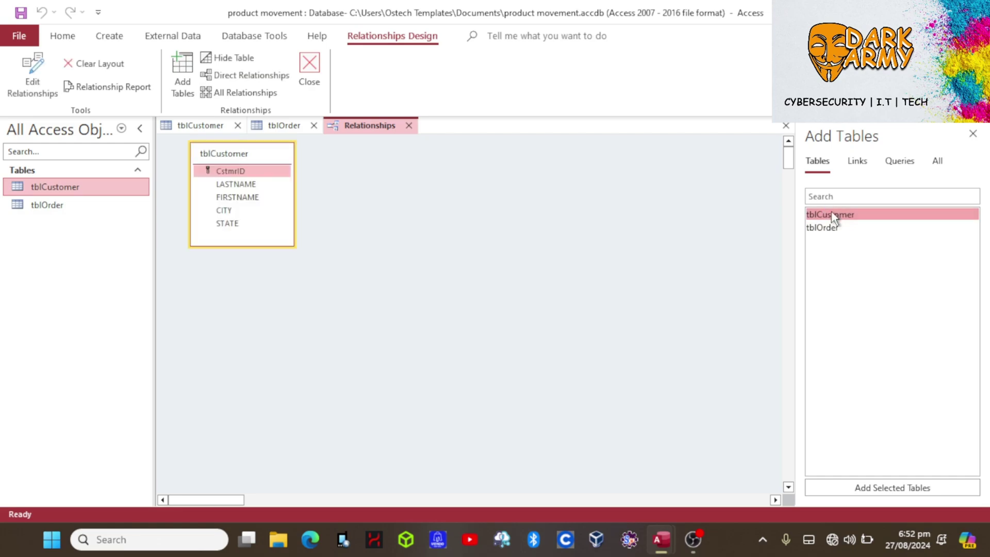
double_click(832, 227)
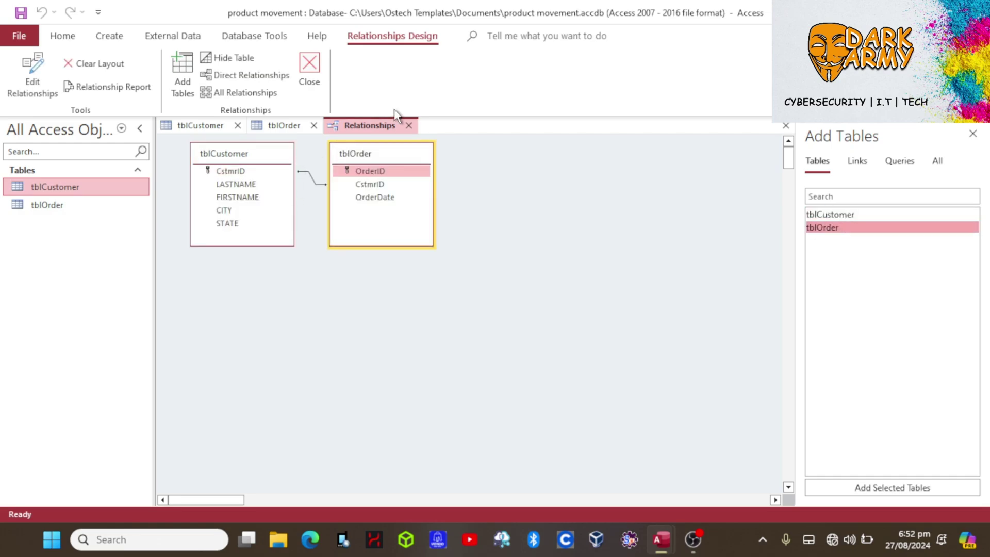
drag(462, 152, 504, 147)
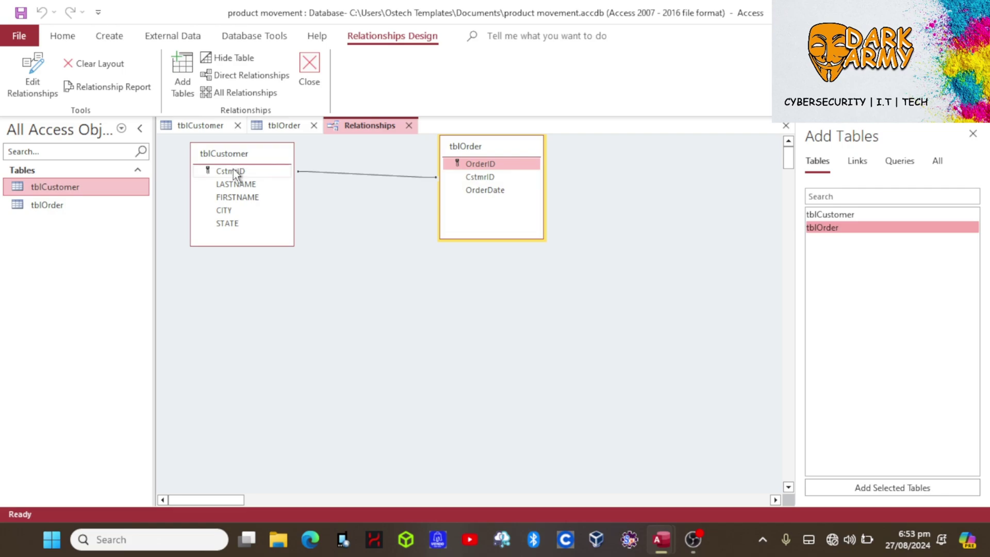
Try to create a new relationship from CstmrID in tblCustomer to CstmrID in tblOrder
drag(233, 168, 476, 175)
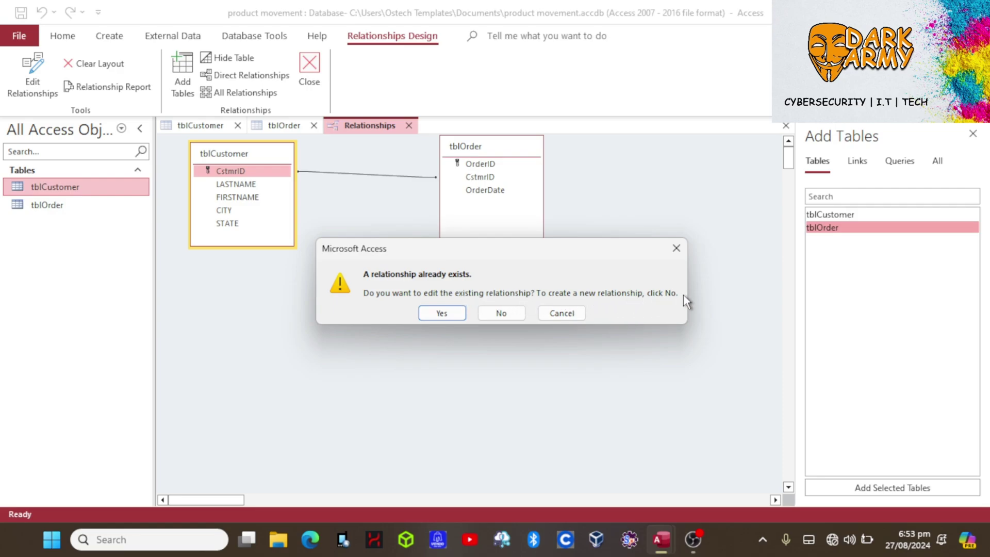
click(502, 310)
click(607, 119)
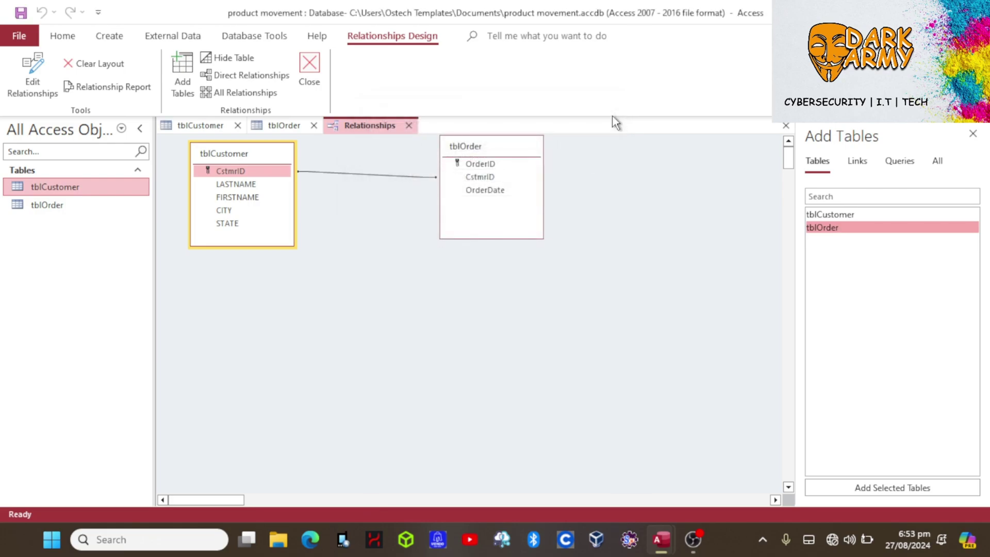
click(541, 178)
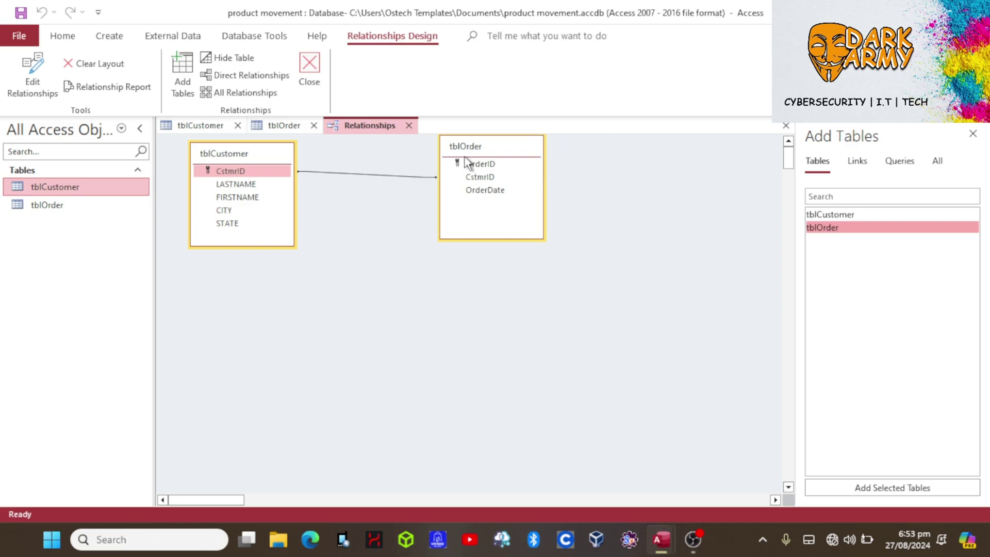
Close the relationships diagram and create a form based on the tblCustomer table
click(410, 126)
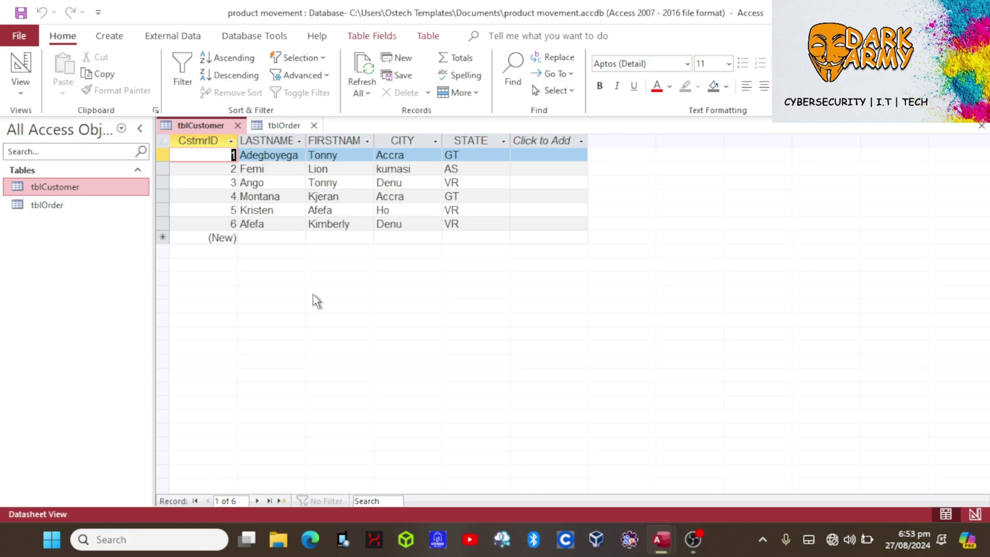
click(50, 188)
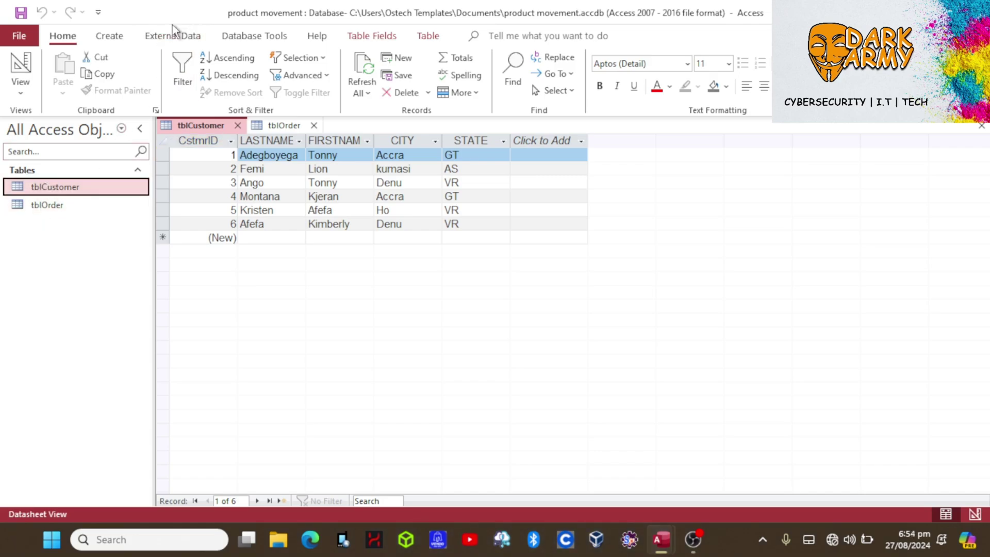
click(107, 37)
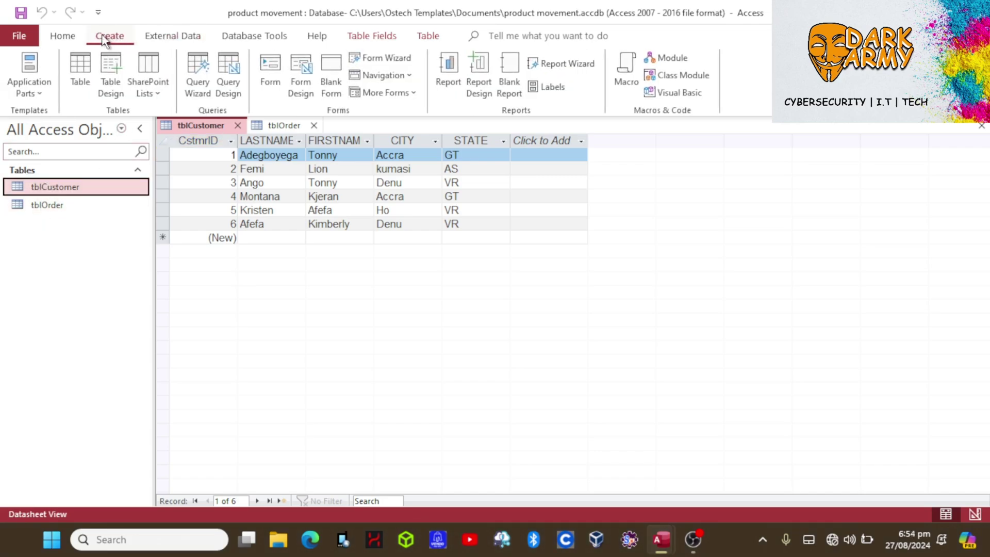
click(265, 66)
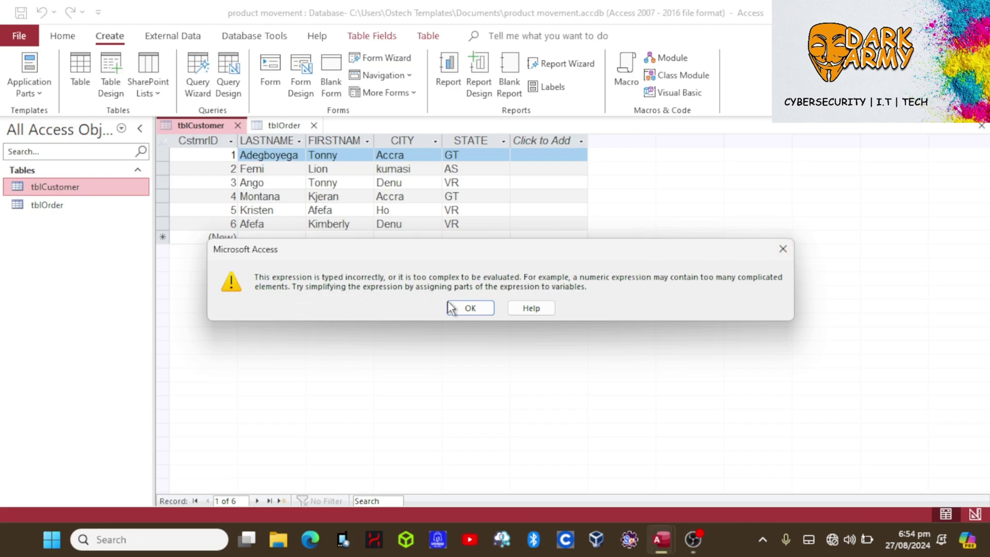
click(470, 308)
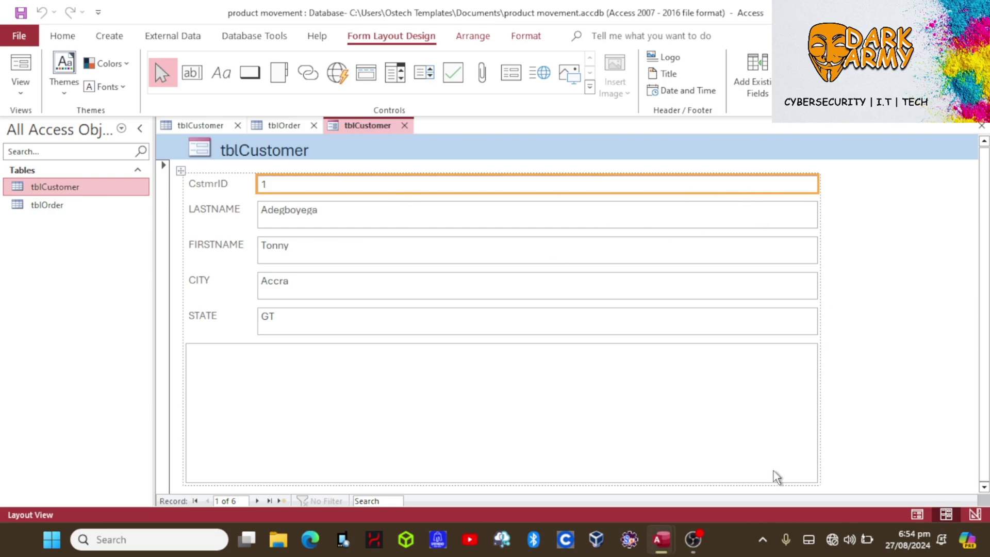
Reduce the height of the empty box below the STATE field in the tblCustomer form
click(758, 481)
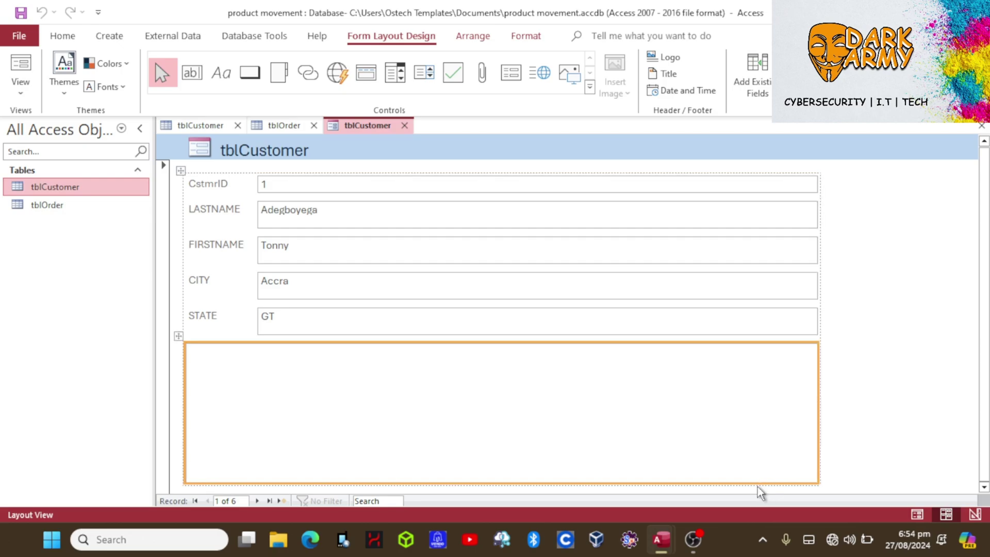
drag(756, 483, 761, 440)
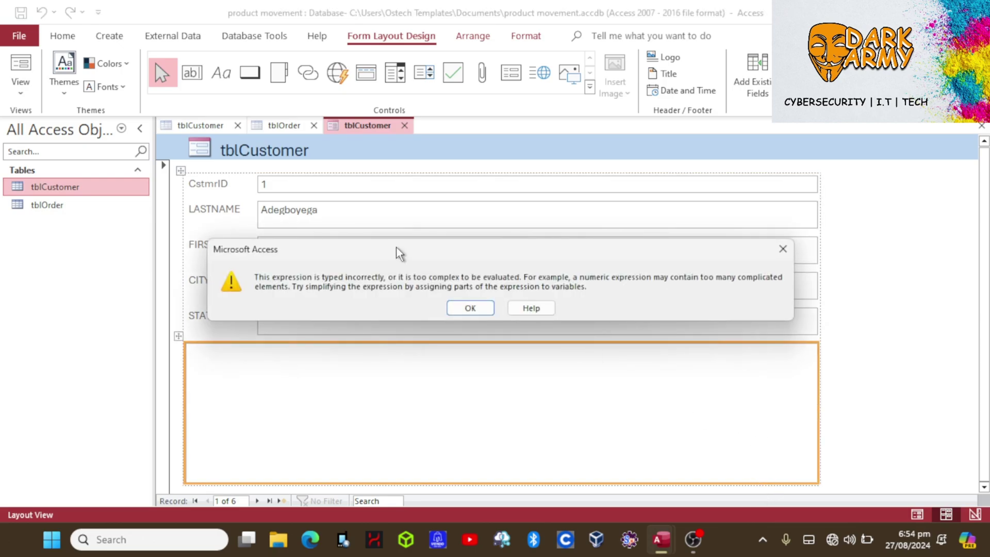
click(467, 308)
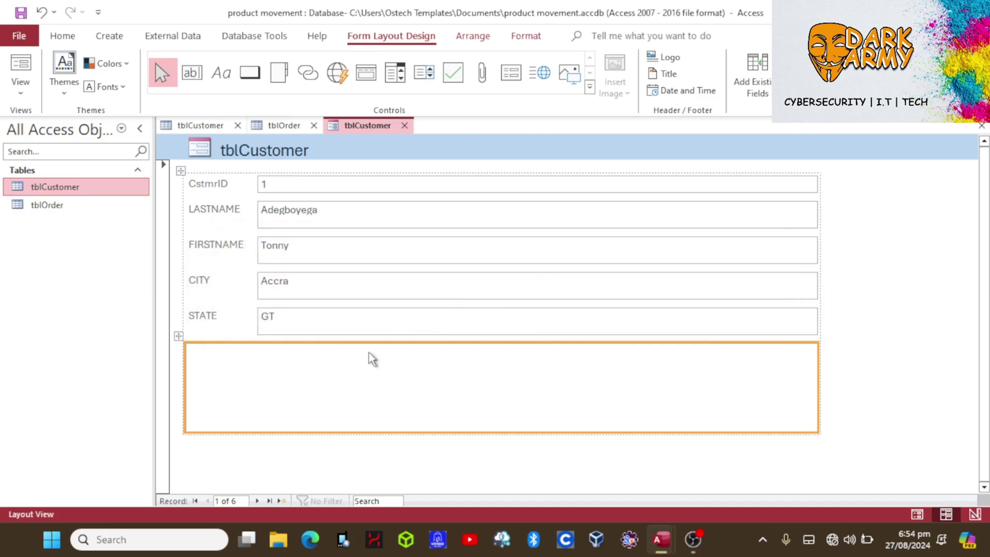
click(851, 316)
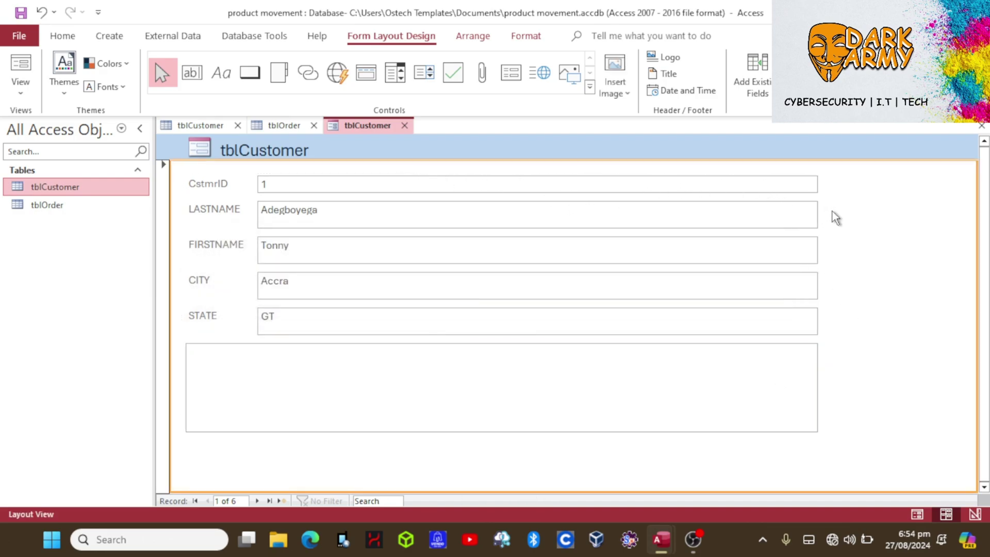
click(814, 185)
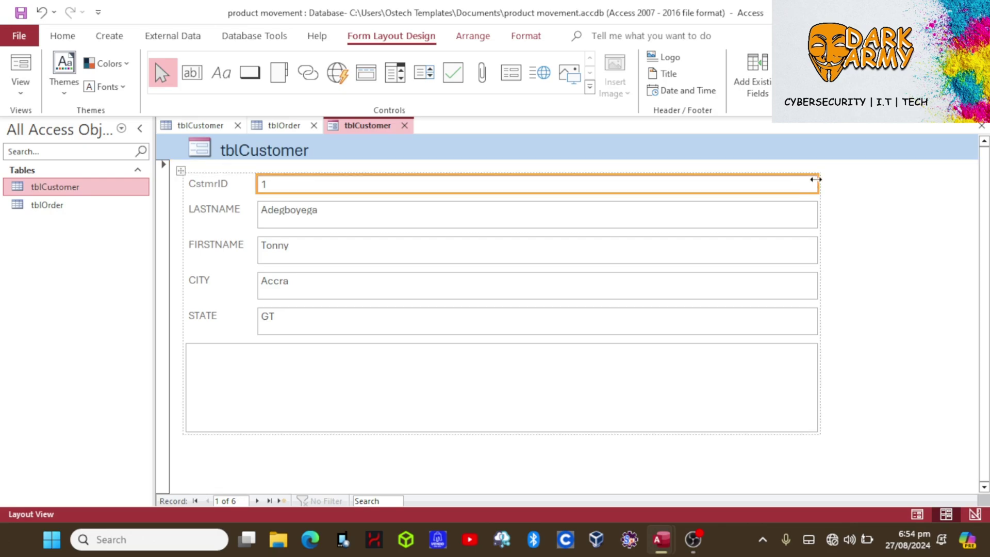
click(853, 181)
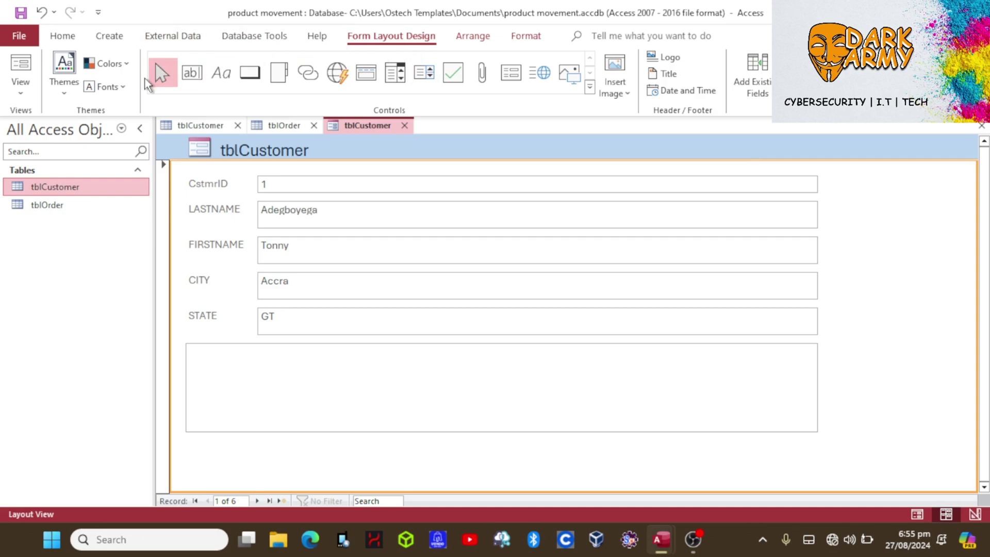
Add a command button beside the CstmrID field with the Add New Record action and the text label Add Record
click(250, 75)
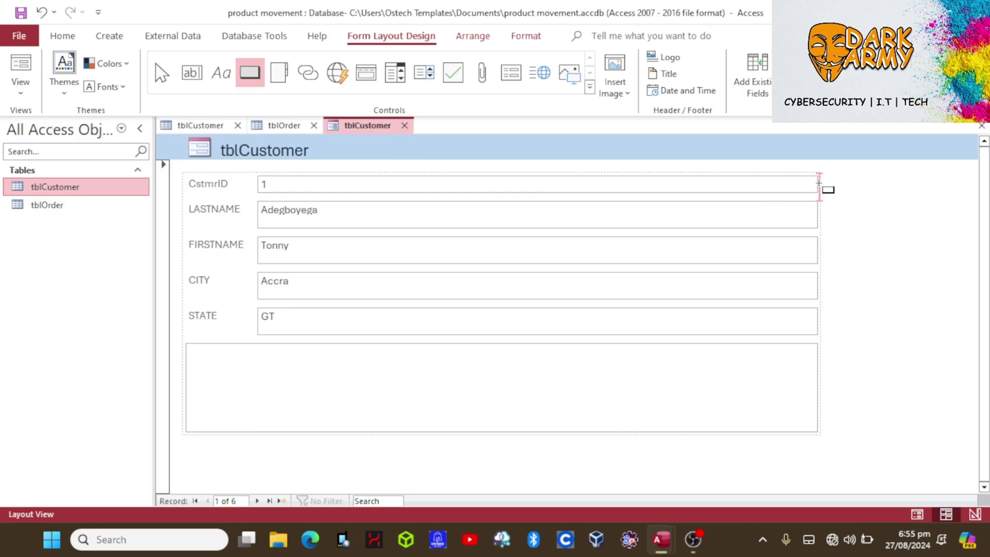
click(819, 182)
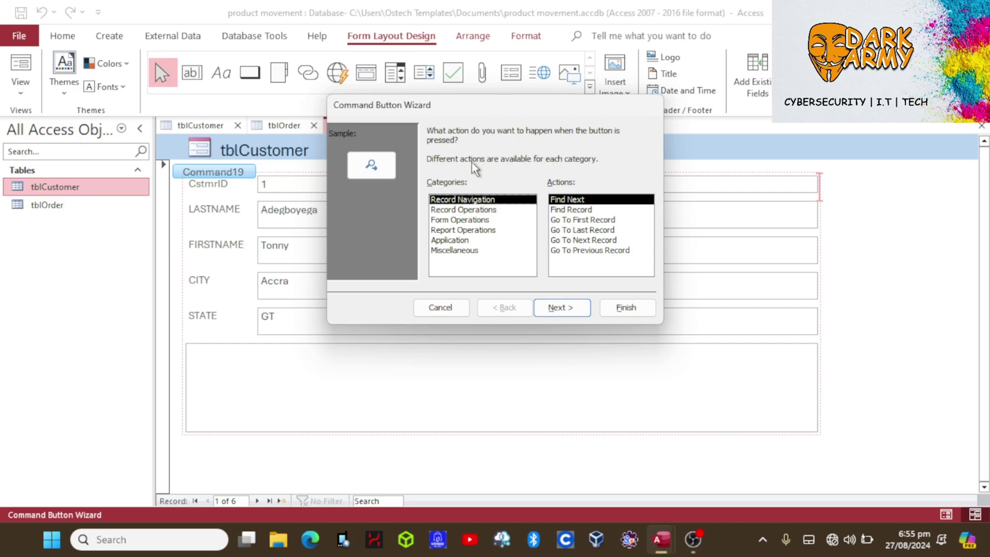
click(466, 211)
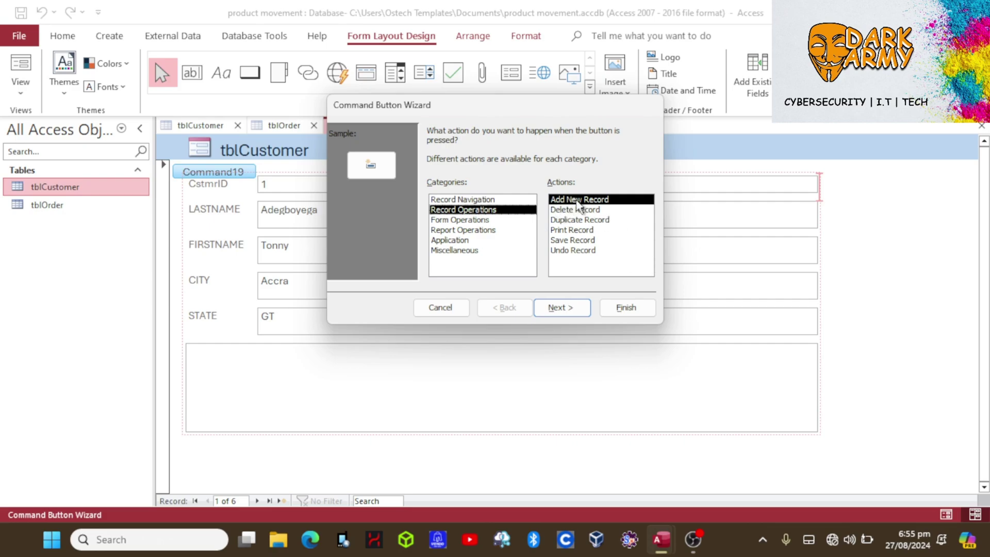
click(579, 311)
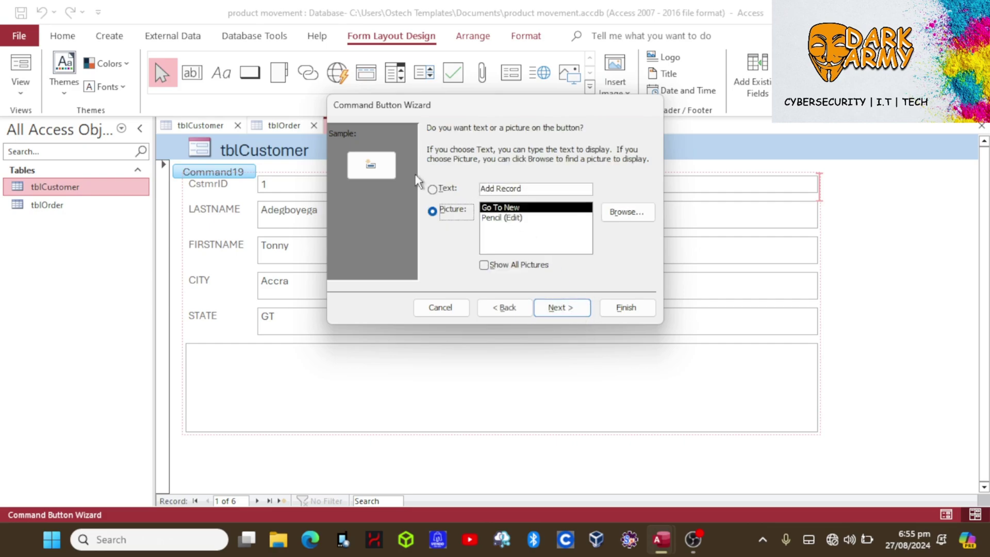
click(432, 189)
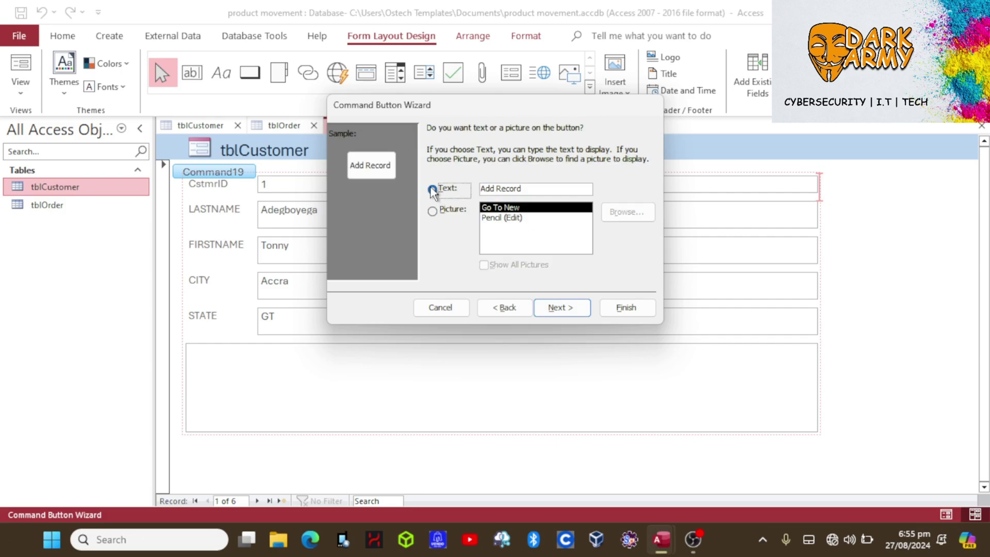
click(629, 314)
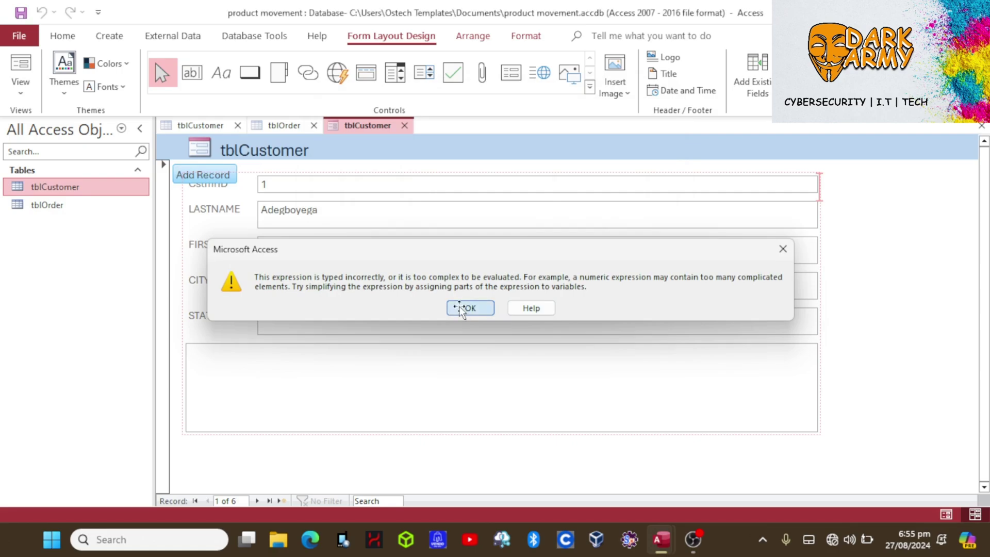
click(462, 308)
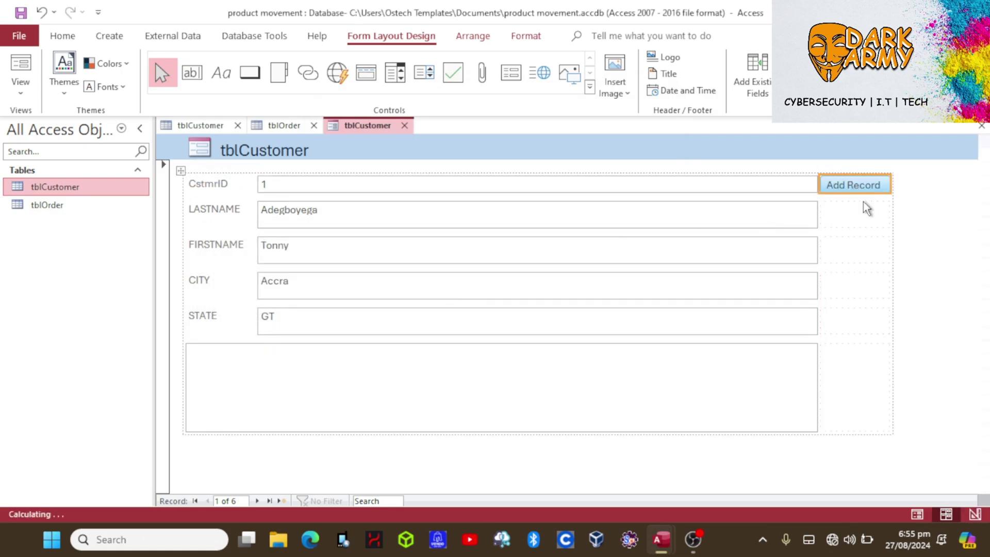
click(467, 314)
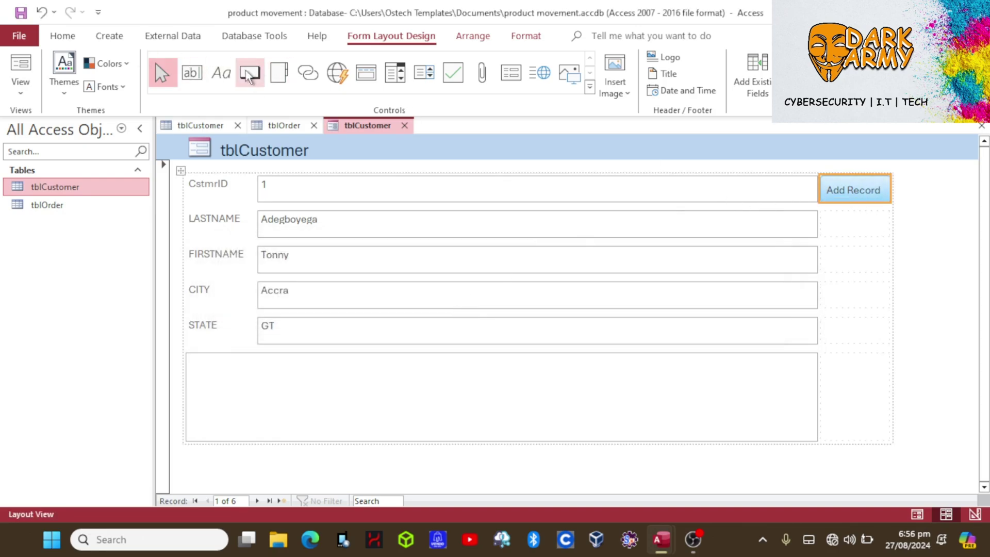
Add a command button beside the LASTNAME field with the Delete Record action, keeping its default picture
click(248, 77)
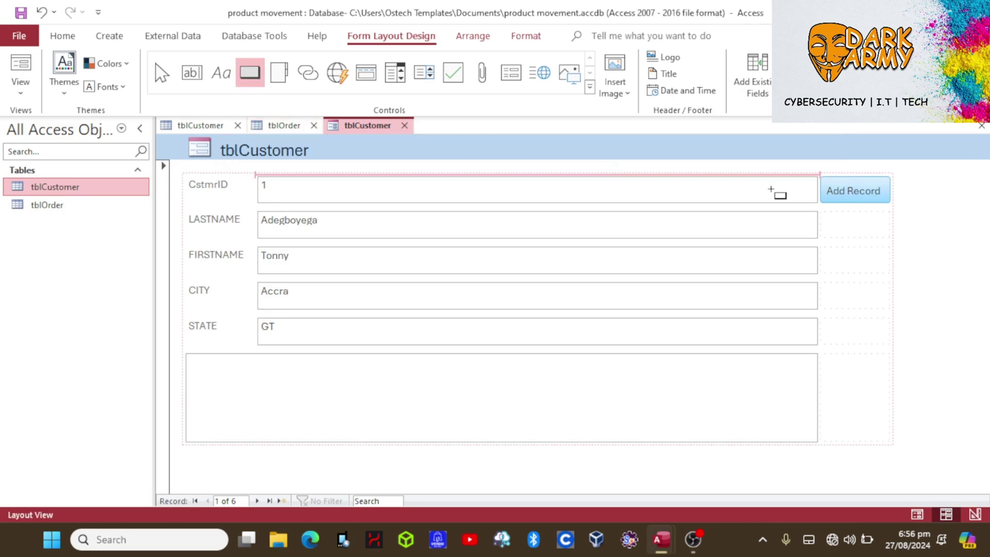
click(847, 229)
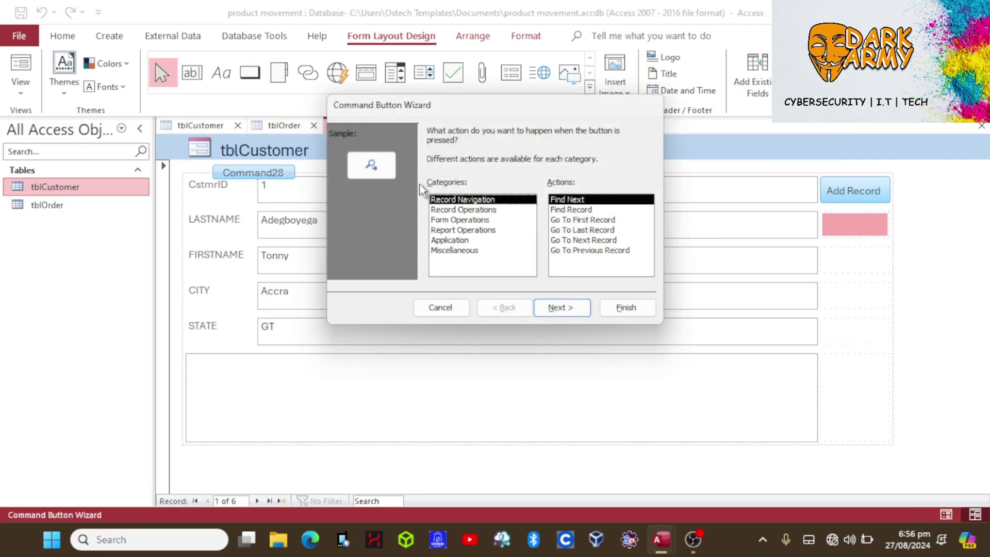
click(438, 211)
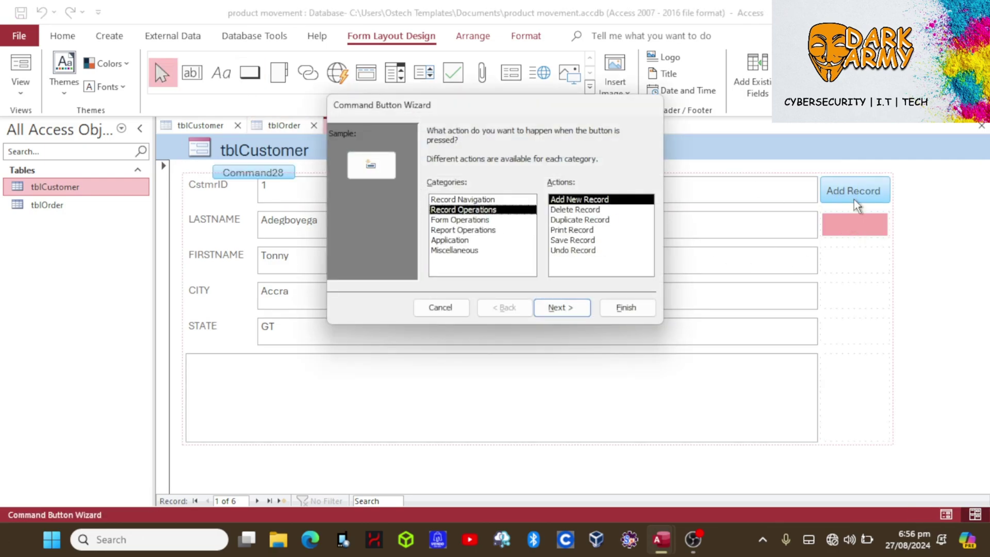
click(590, 211)
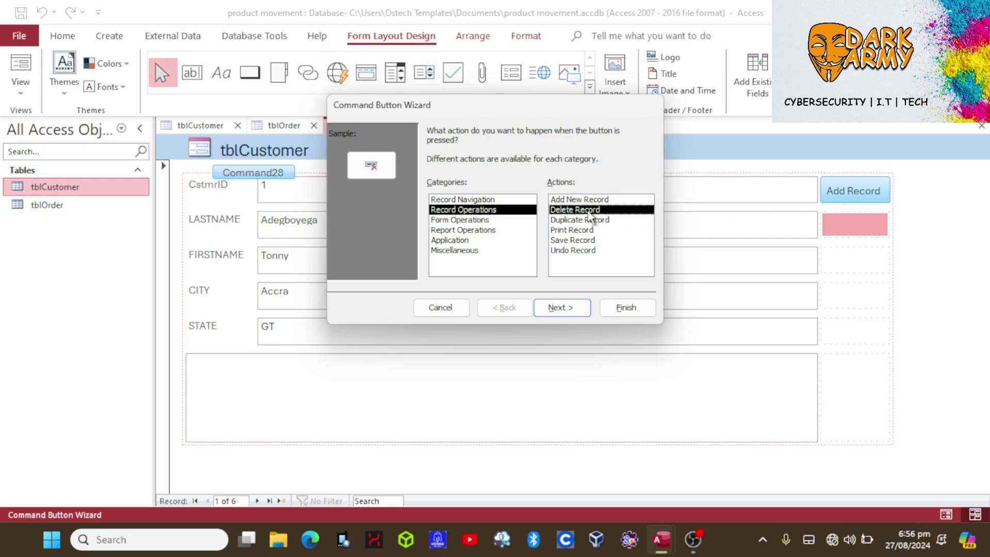
click(627, 312)
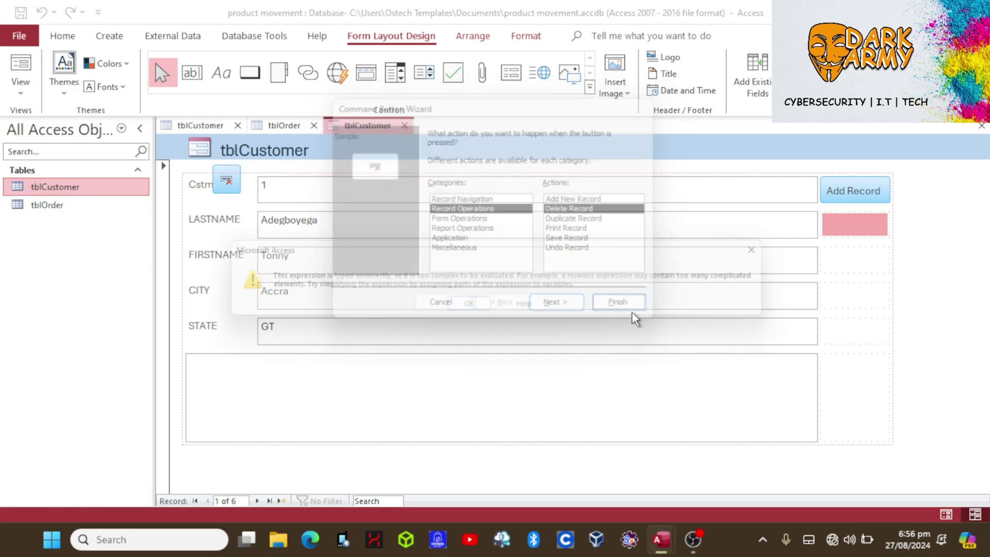
click(469, 307)
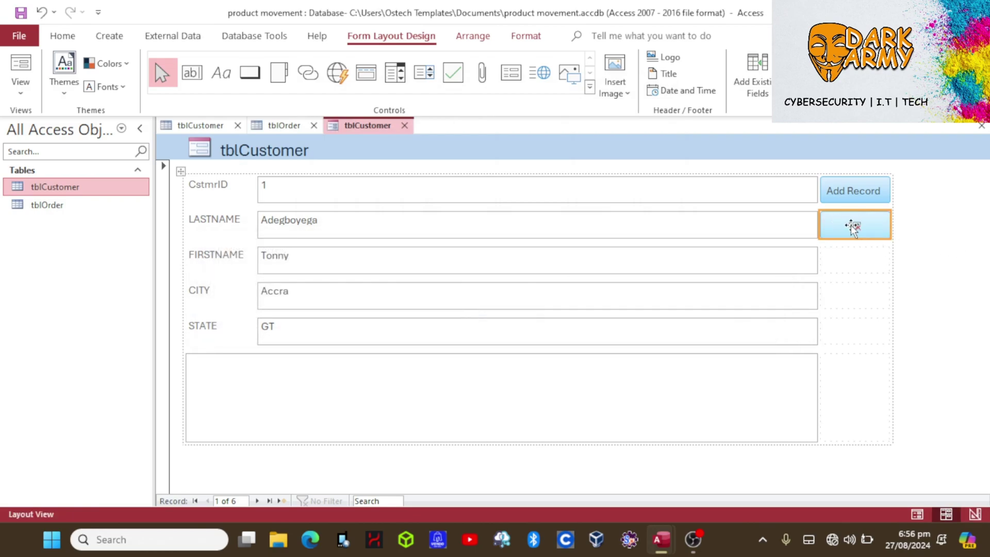
drag(852, 222, 10, 132)
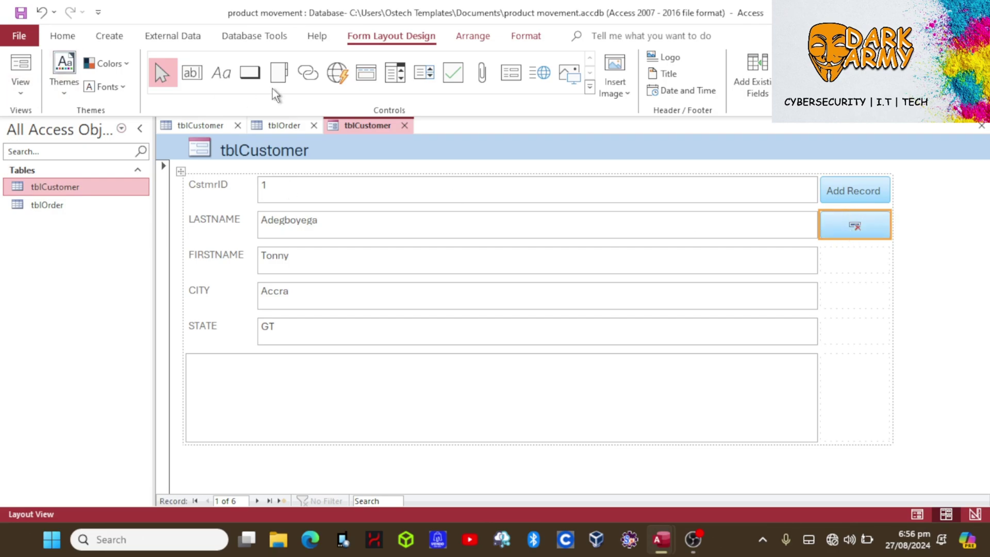
Add a command button beside the FIRSTNAME field with the Save Record action and the text label Save Record
click(248, 74)
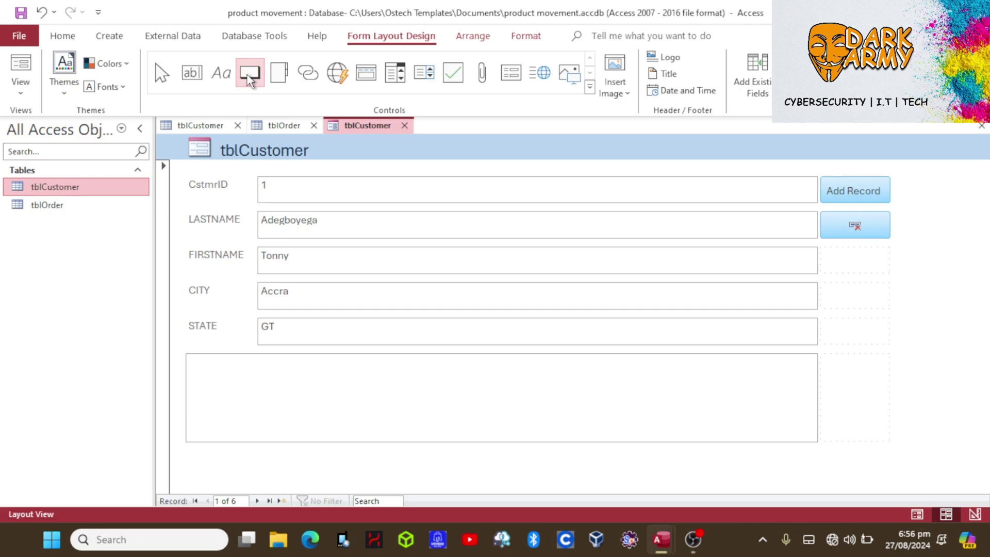
click(248, 75)
click(250, 74)
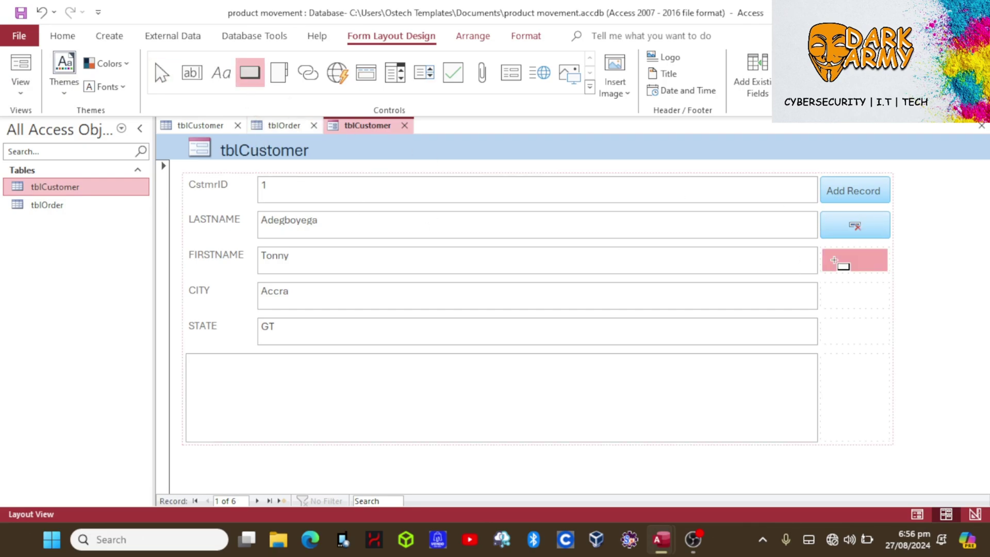
click(834, 259)
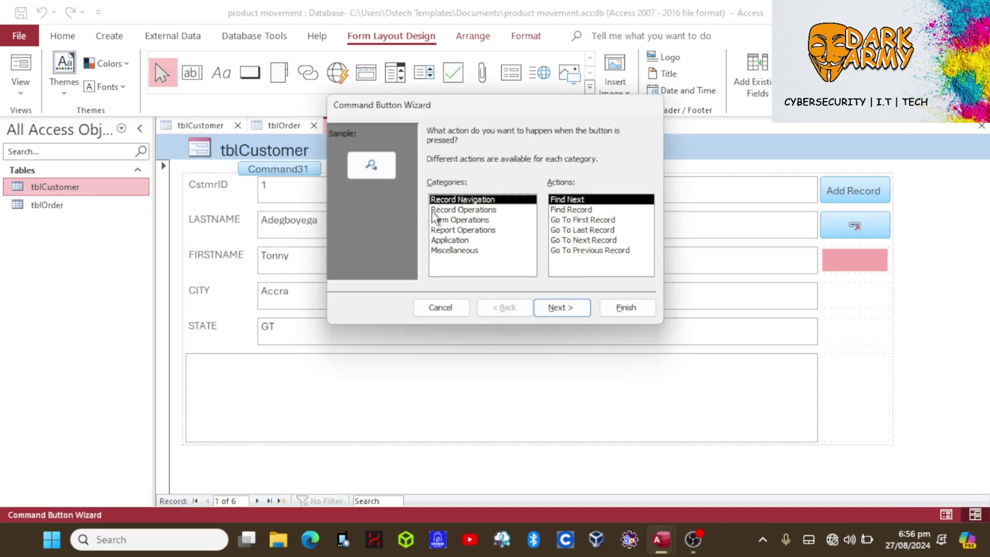
click(464, 213)
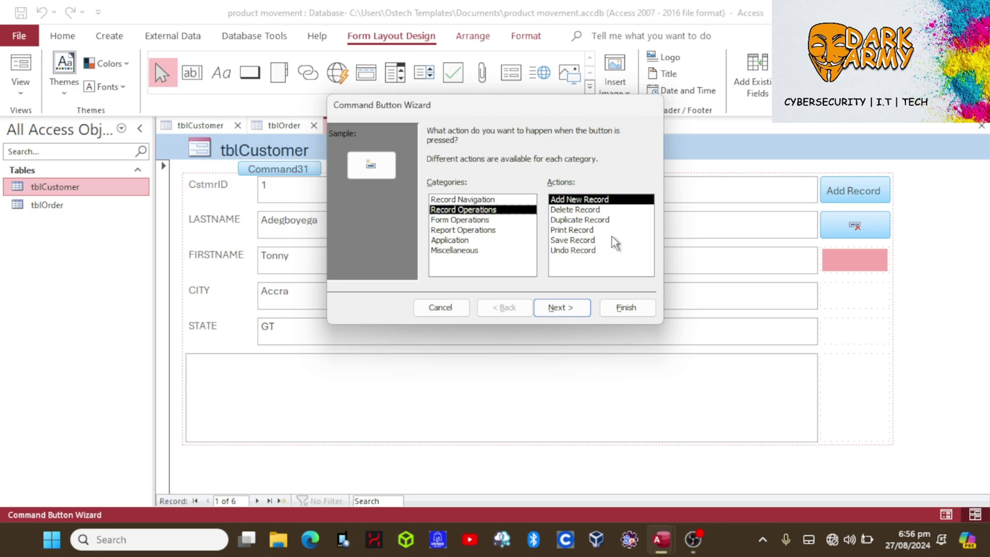
click(574, 241)
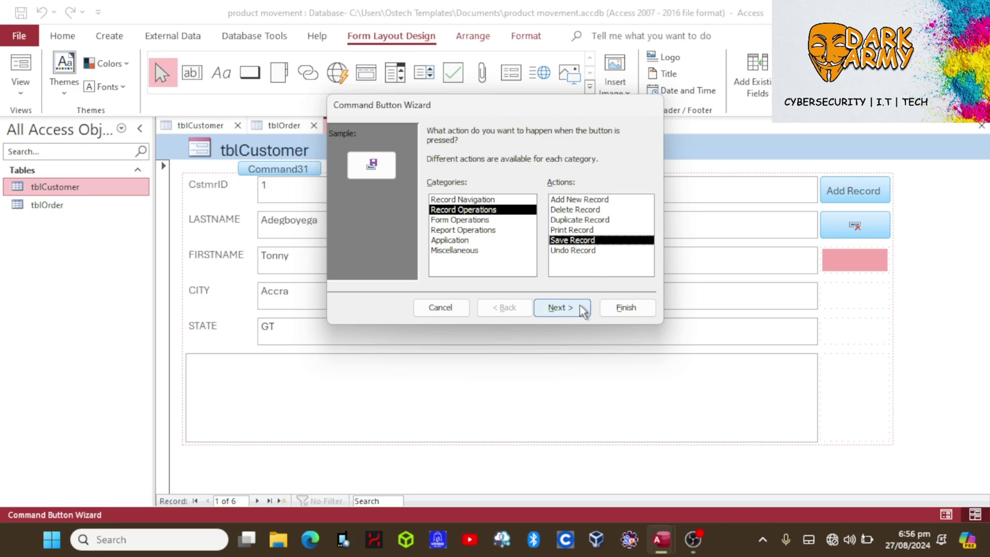
click(561, 308)
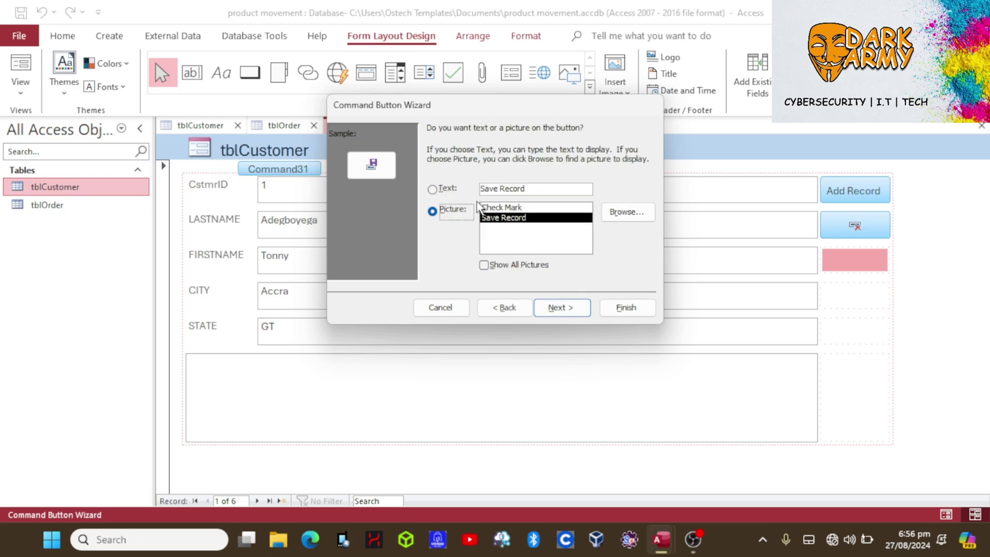
click(432, 189)
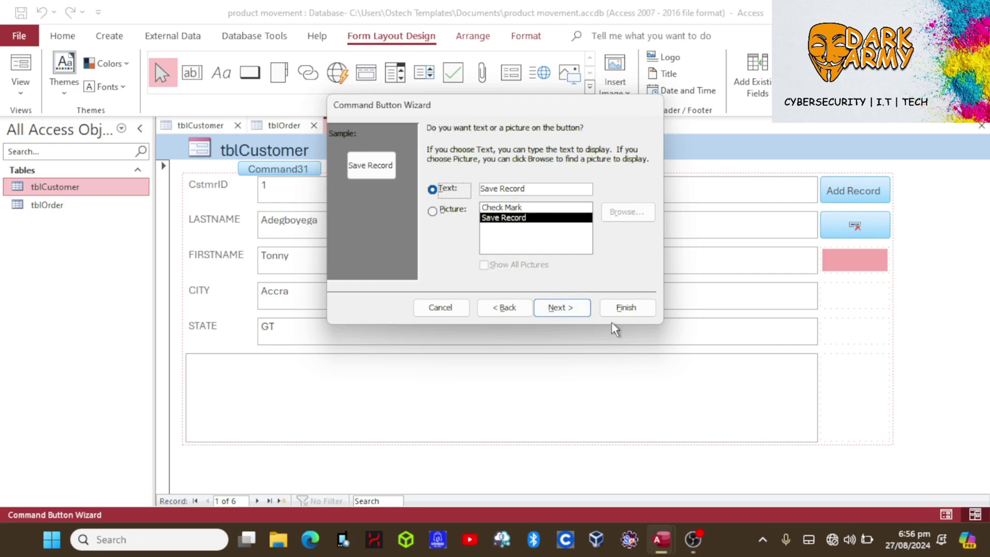
click(620, 308)
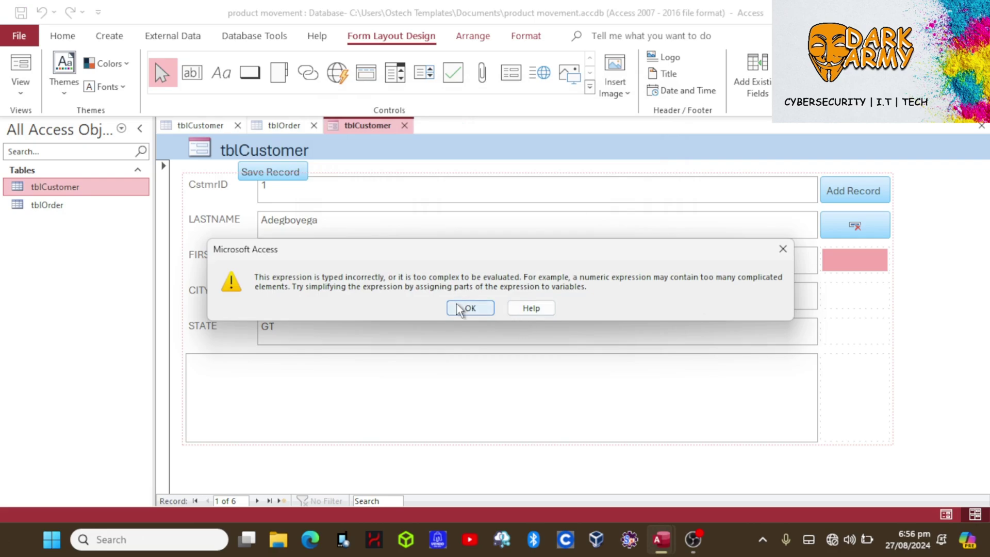
click(469, 308)
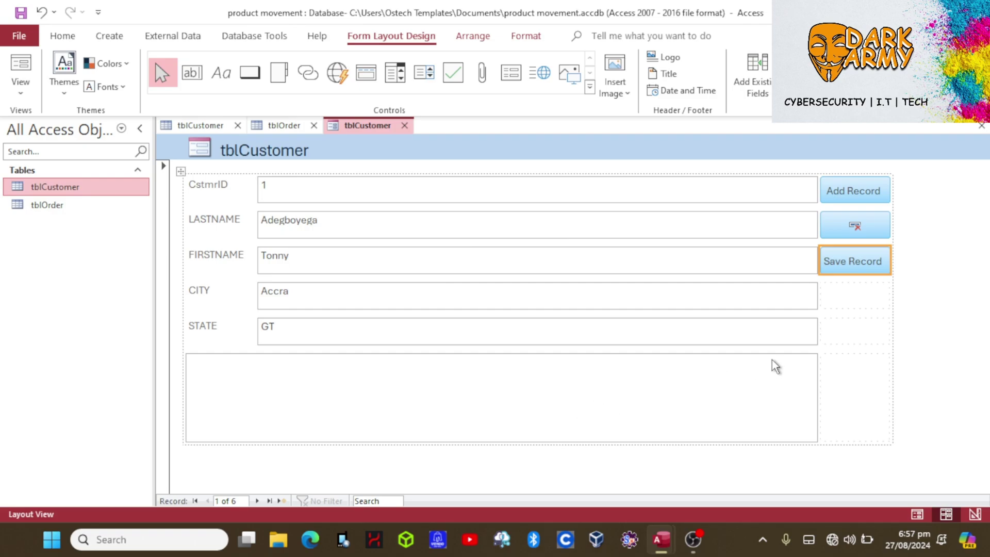
Save the form under the name "tblCustomer form"
key(ctrl+s)
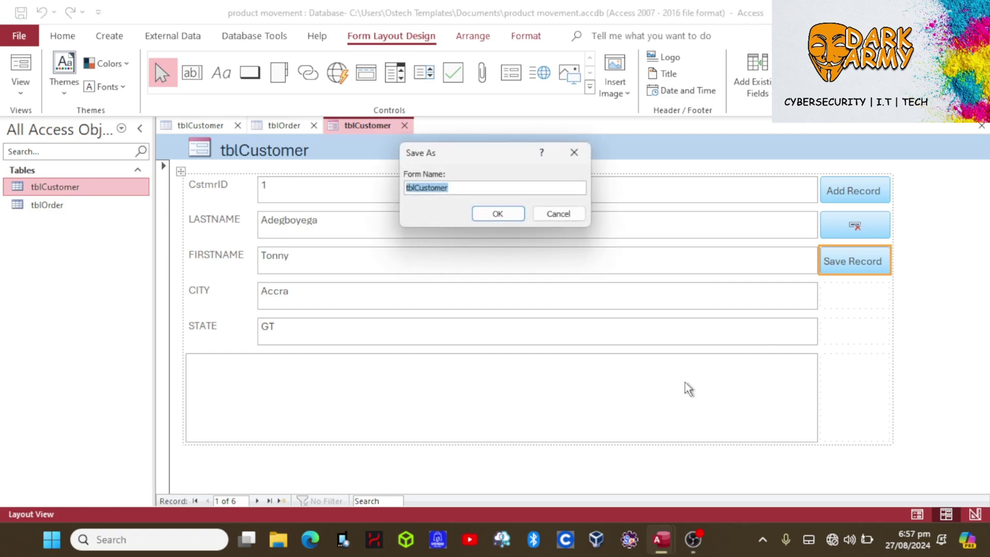
click(484, 187)
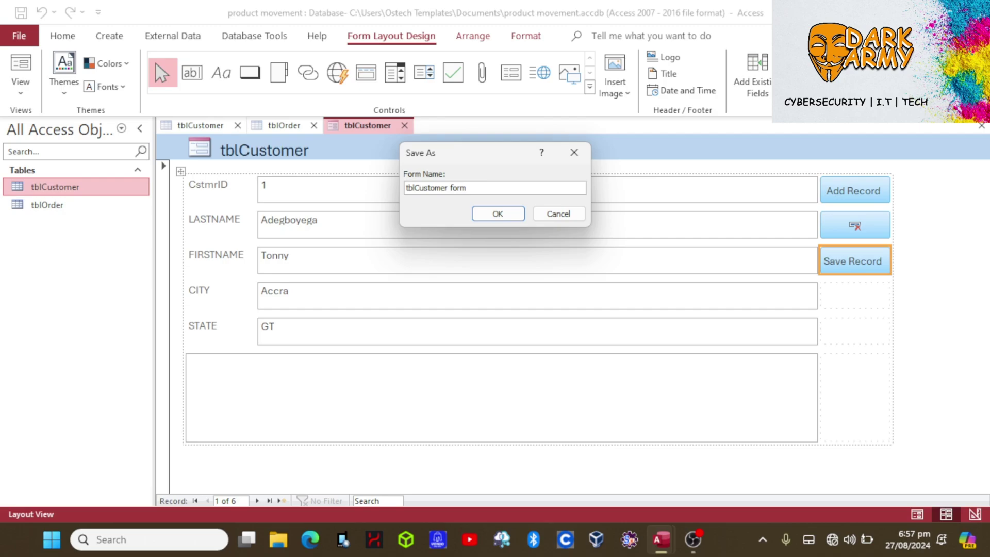
click(520, 219)
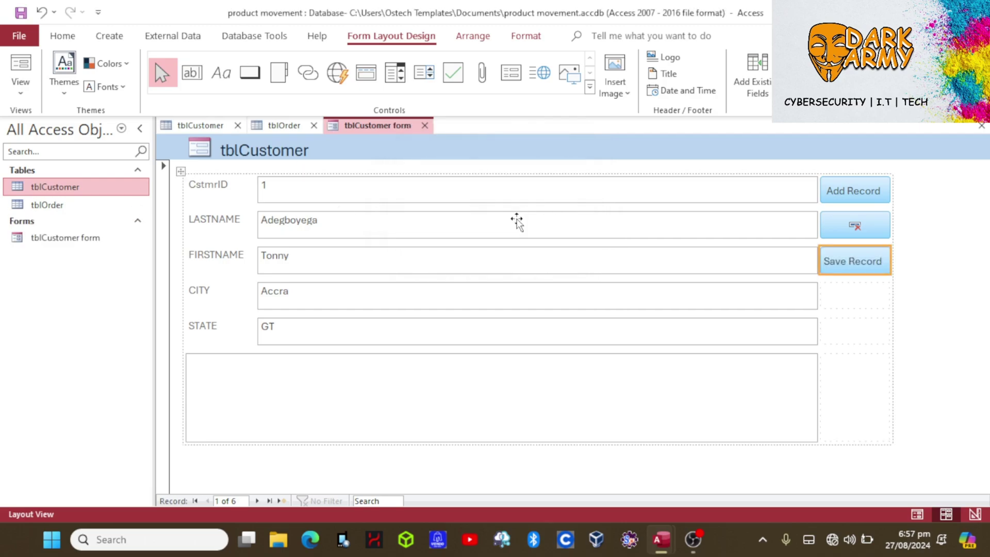
Close the form and both open tables, and reopen tblCustomer form in Form View
click(425, 127)
click(312, 126)
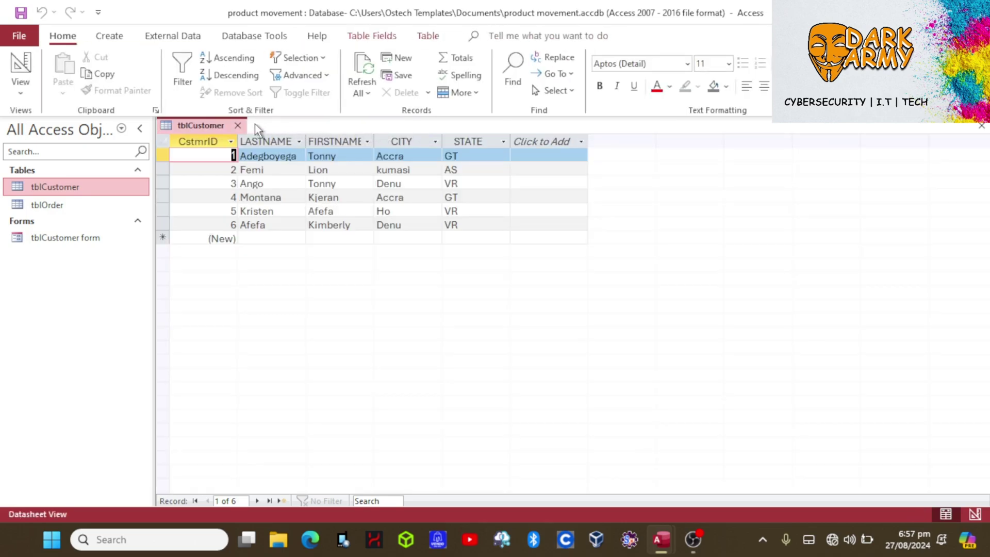
click(240, 129)
double_click(61, 240)
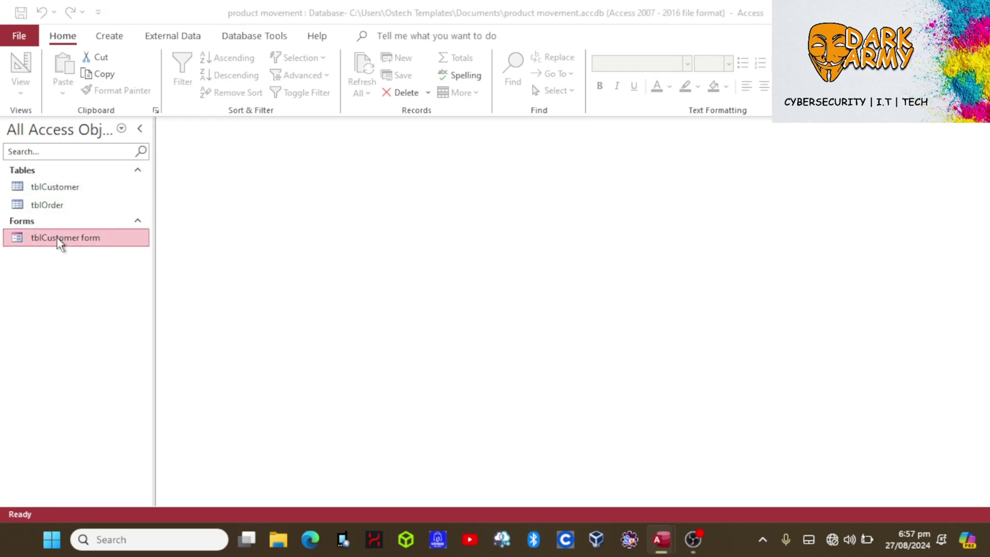
click(469, 308)
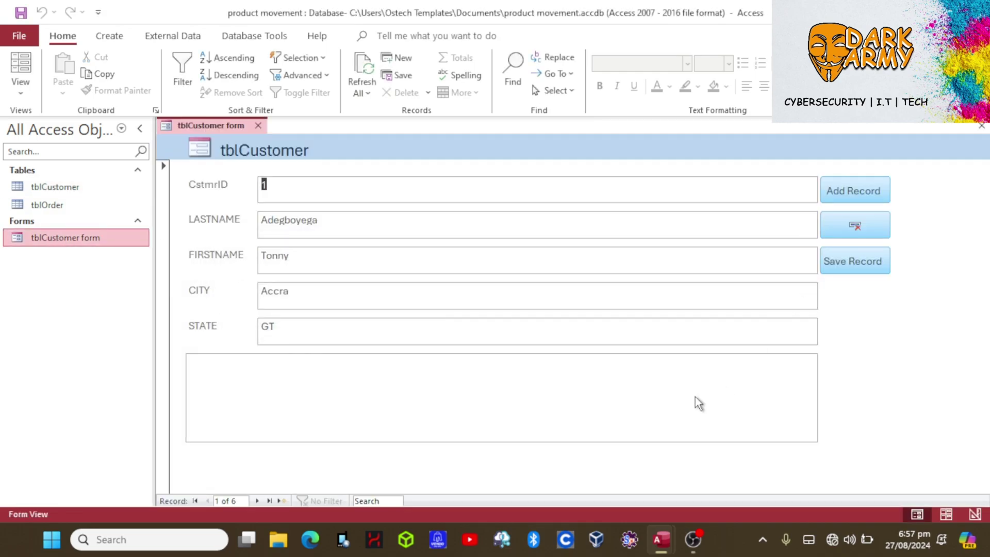
Start a new record in the form and enter the customer's last name and first name, city accra and state AG
click(862, 199)
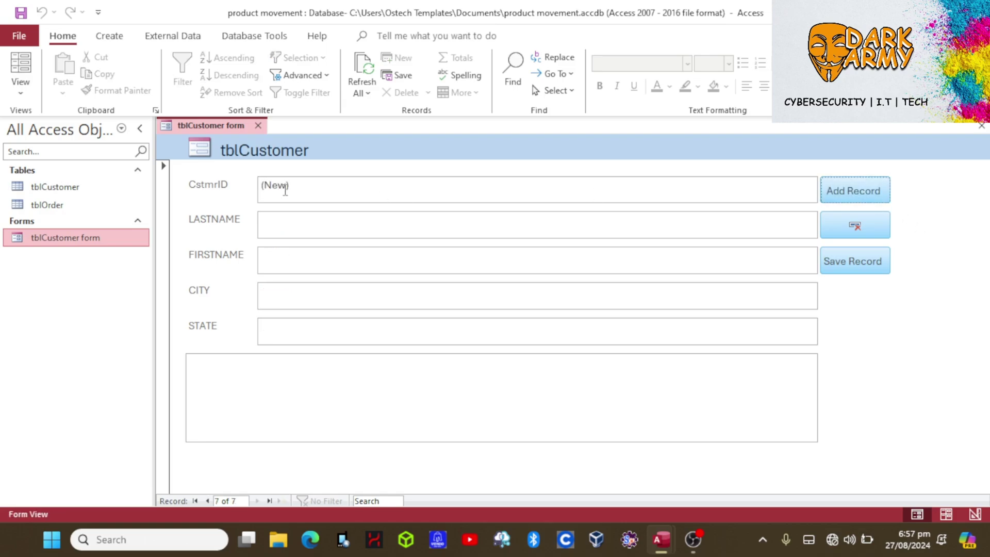
click(289, 233)
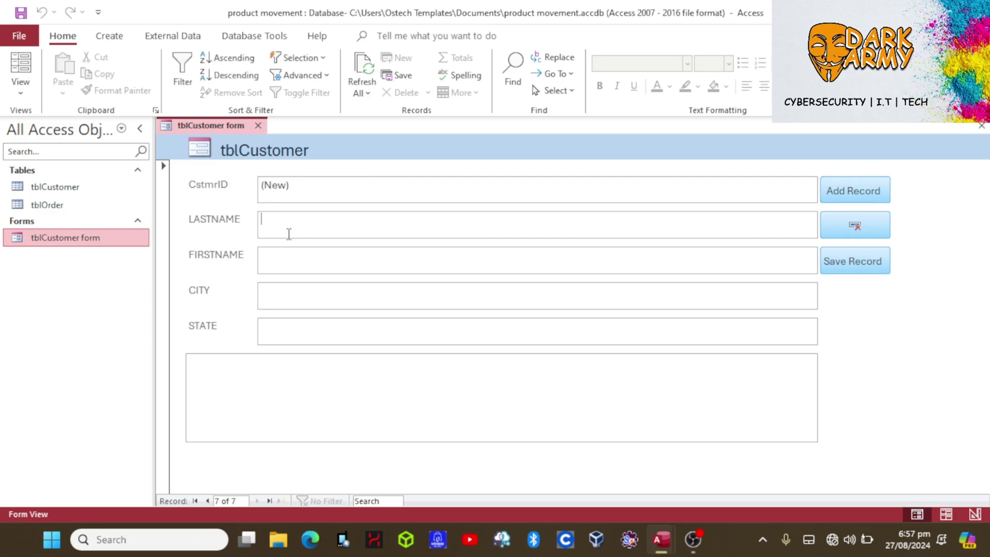
text(kweku)
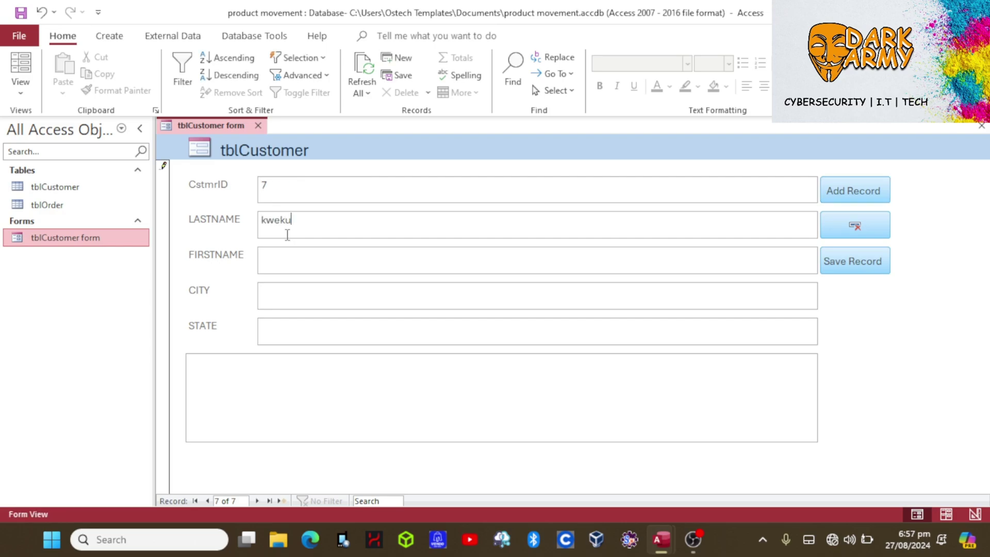
click(287, 264)
click(324, 295)
text(accra)
click(286, 335)
key(Caps_Lock)
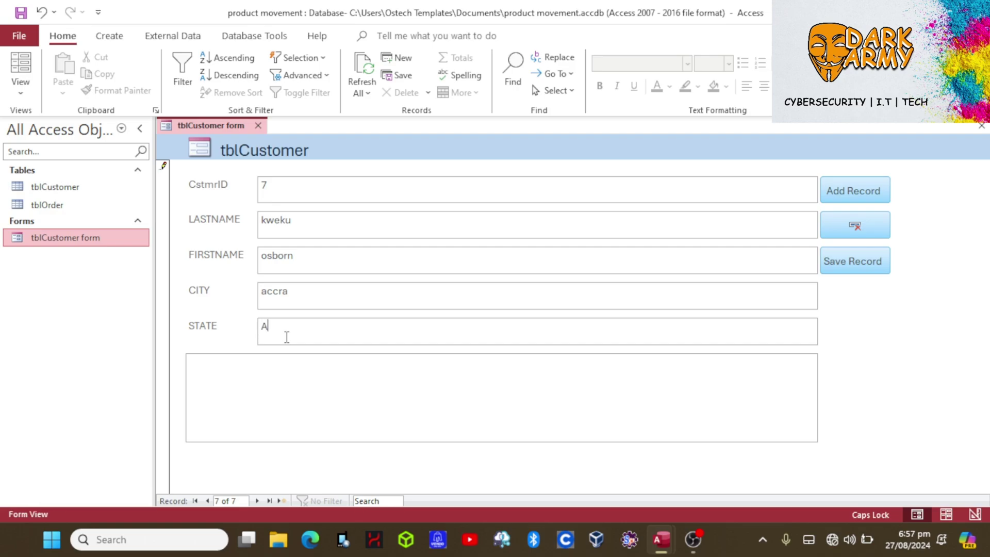
text(AC)
Capitalize the new record's city as Accra and save the record
key(Caps_Lock)
click(265, 292)
key(BackSpace)
key(Caps_Lock)
text(A)
click(862, 269)
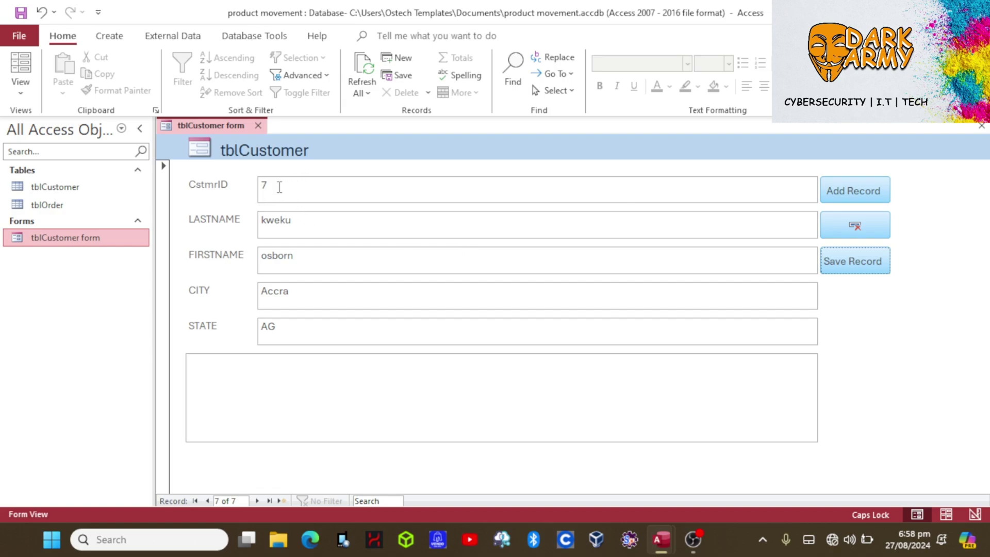
Save the current record in the customer form and open the tblCustomer table
click(865, 272)
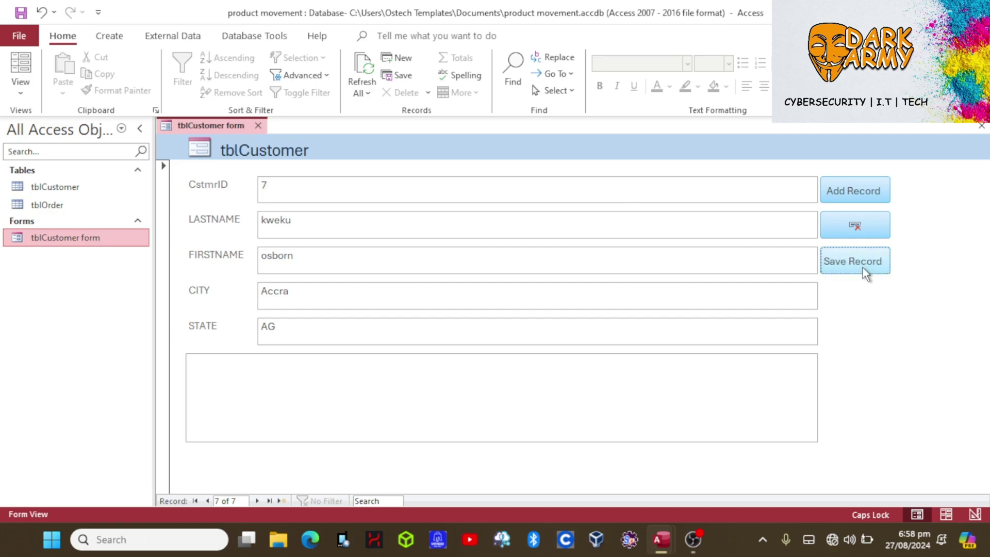
click(52, 188)
double_click(49, 185)
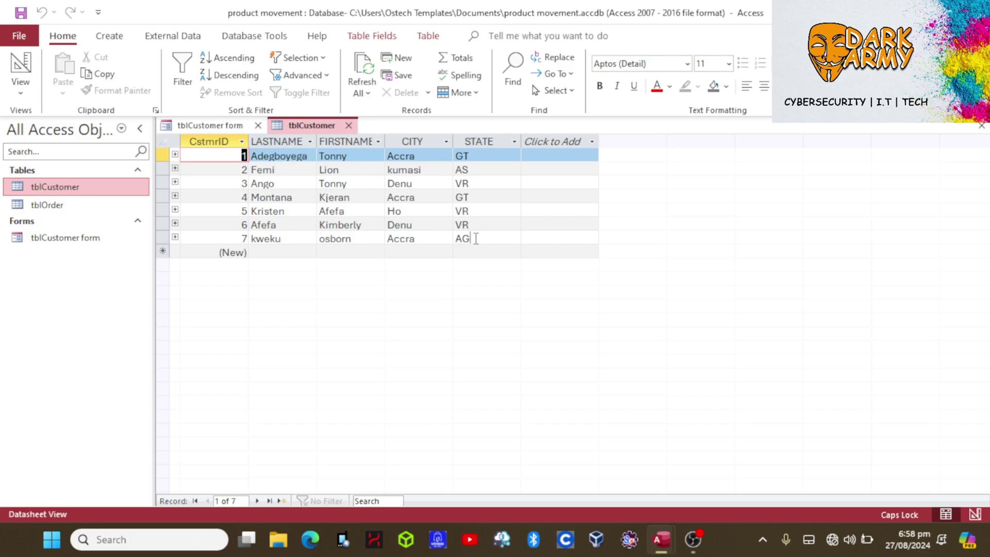
Change the STATE of the customer with CstmrID 7 to GT in tblCustomer, and return to the form to check it
click(475, 239)
key(BackSpace)
key(BackSpace)
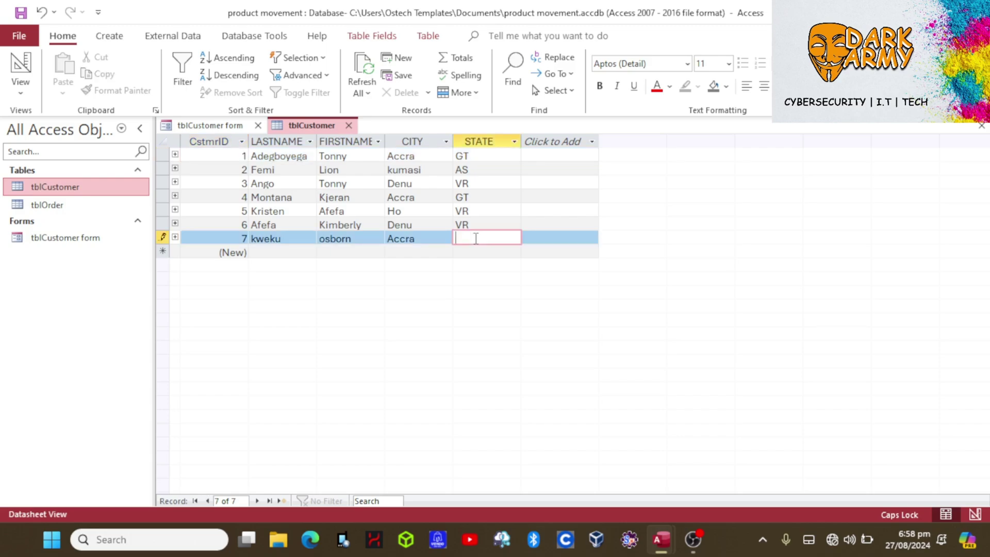
text(GT)
key(Tab)
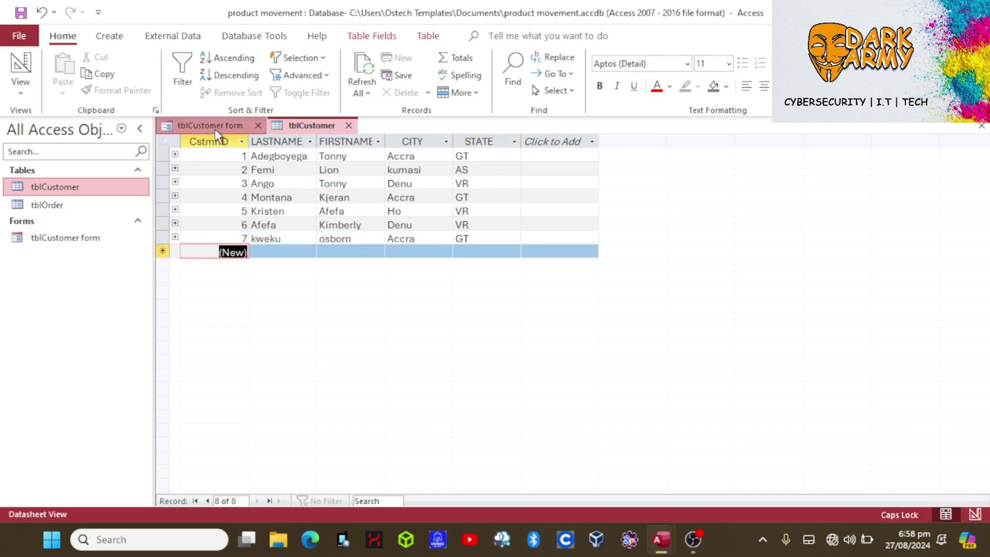
click(250, 128)
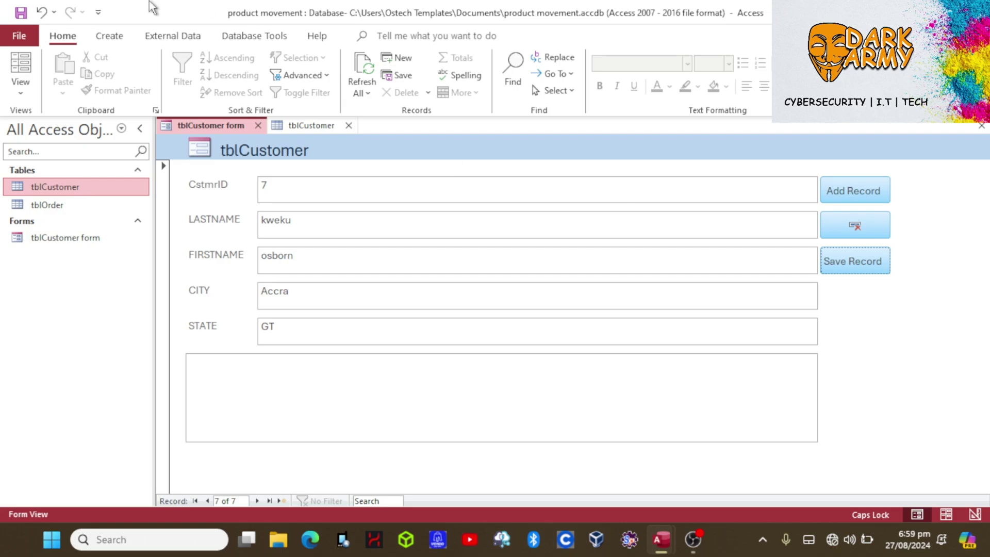
Close the tblCustomer table and the tblCustomer form
click(73, 191)
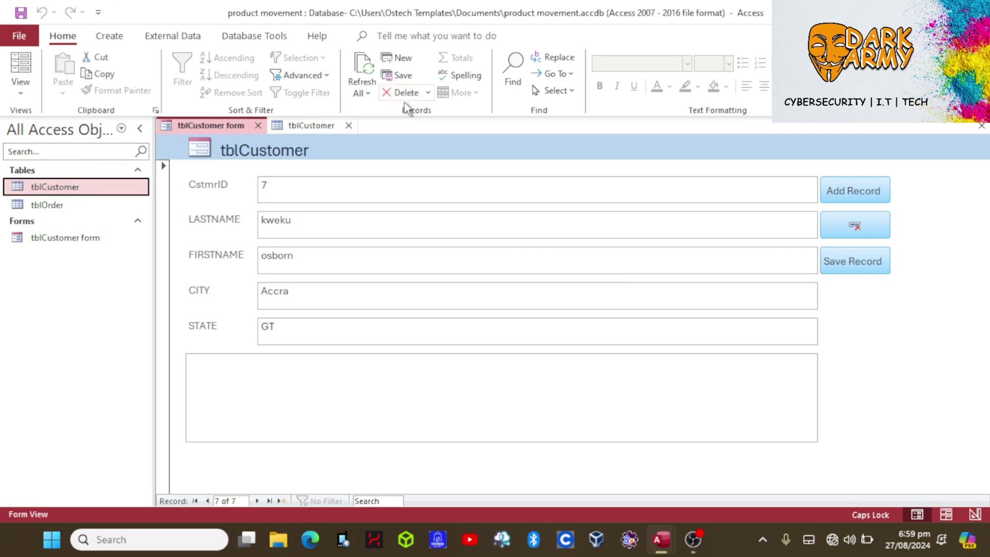
click(348, 125)
click(257, 125)
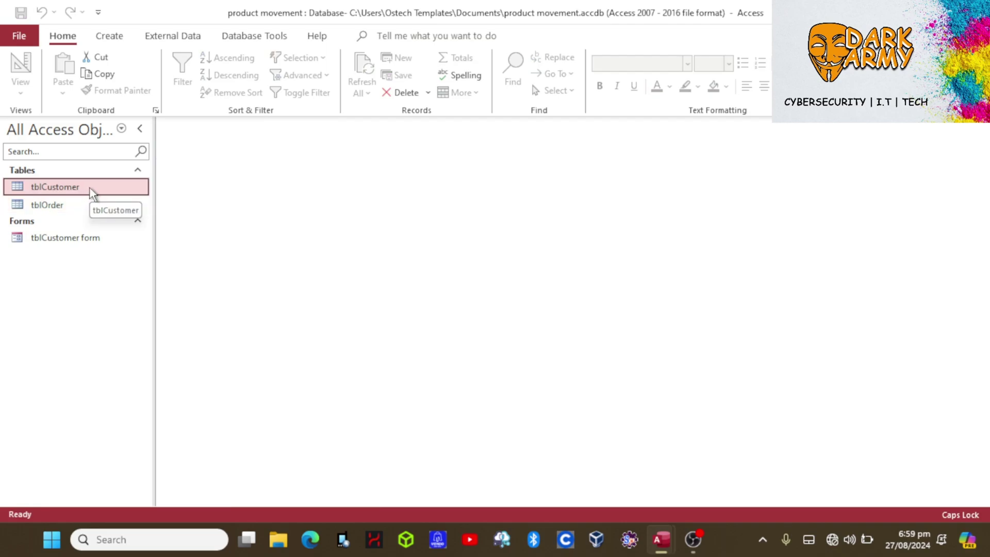
Create a new query in Design View and add the tblCustomer table to it
click(113, 40)
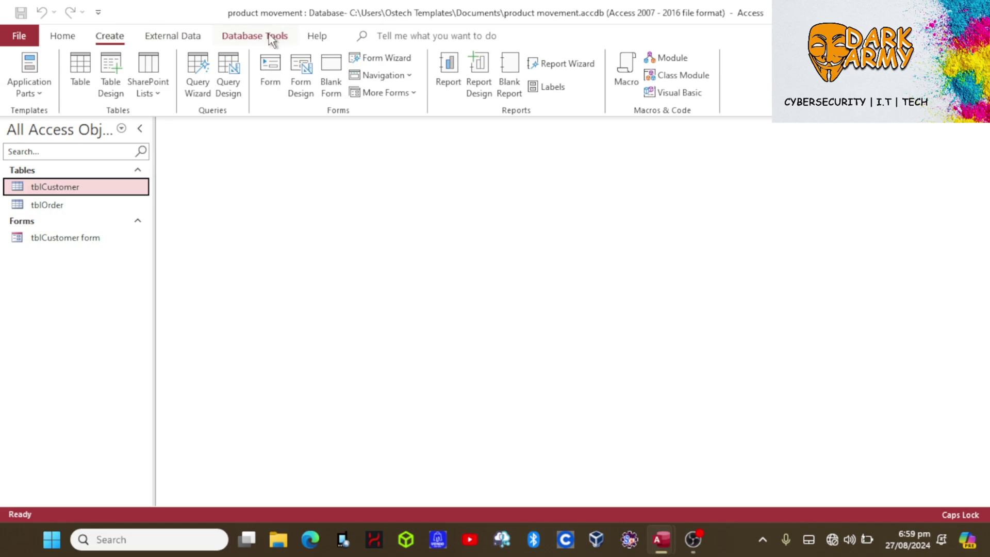
click(222, 63)
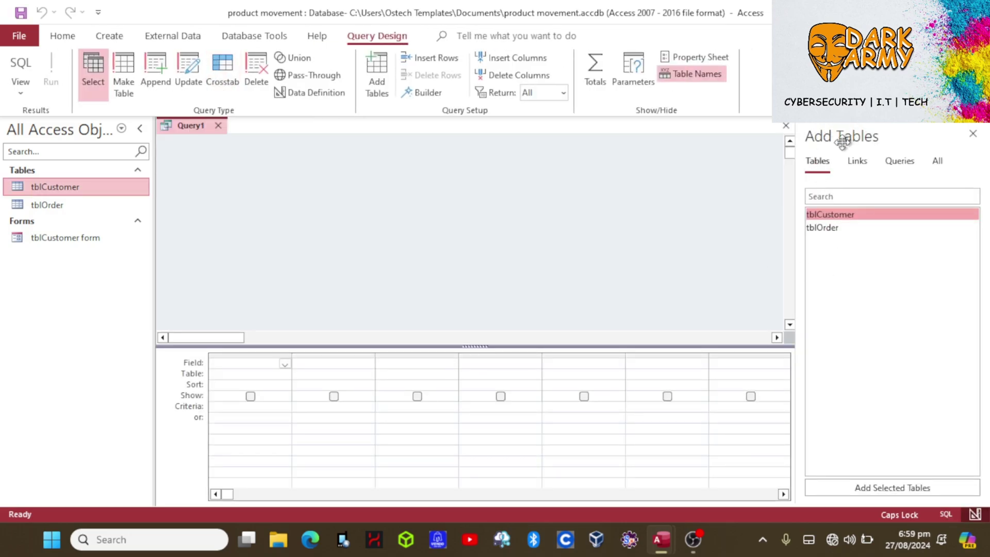
double_click(822, 214)
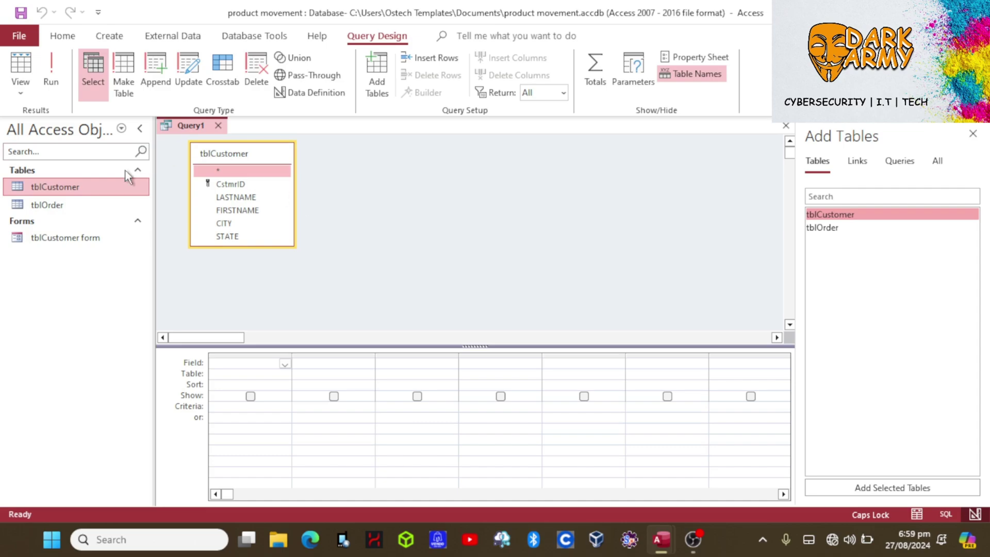
Open the tblCustomer table to review its records and return to the query design
click(61, 191)
double_click(60, 189)
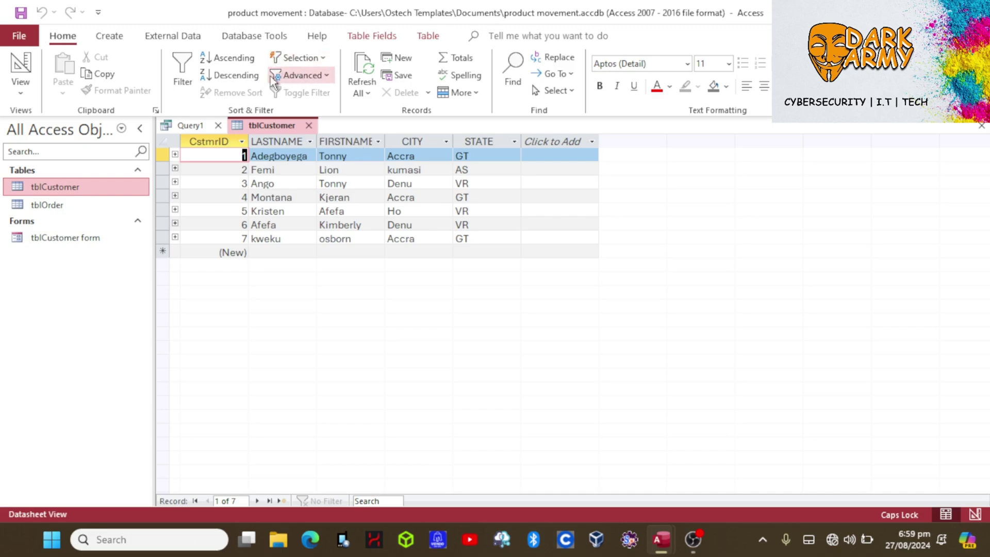
click(201, 127)
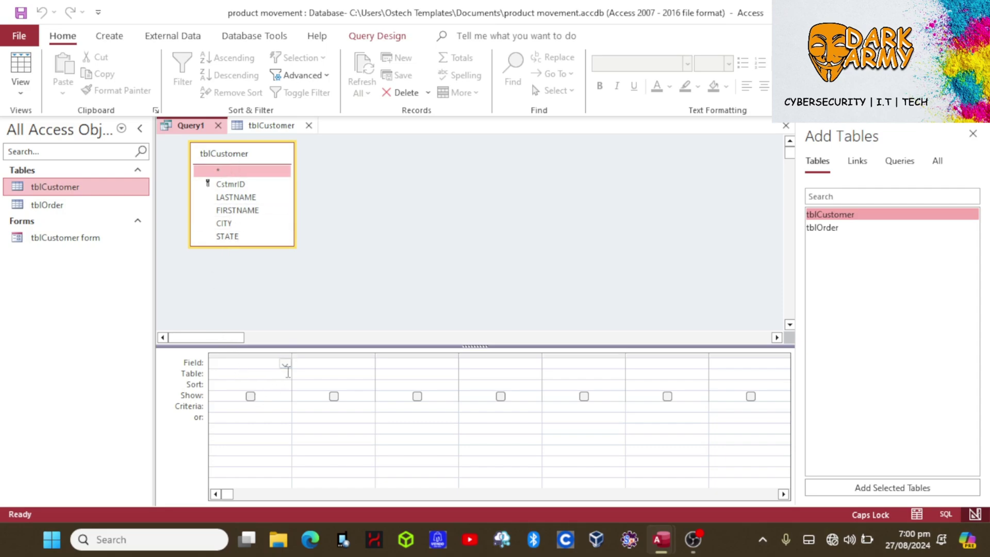
Set the query's first column to the FIRSTNAME field of tblCustomer
click(284, 374)
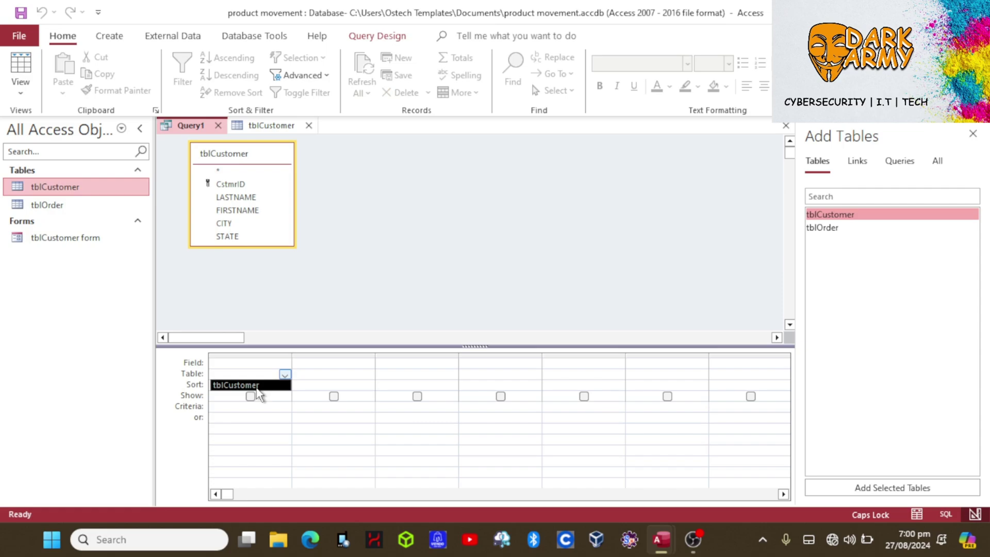
click(256, 386)
click(250, 362)
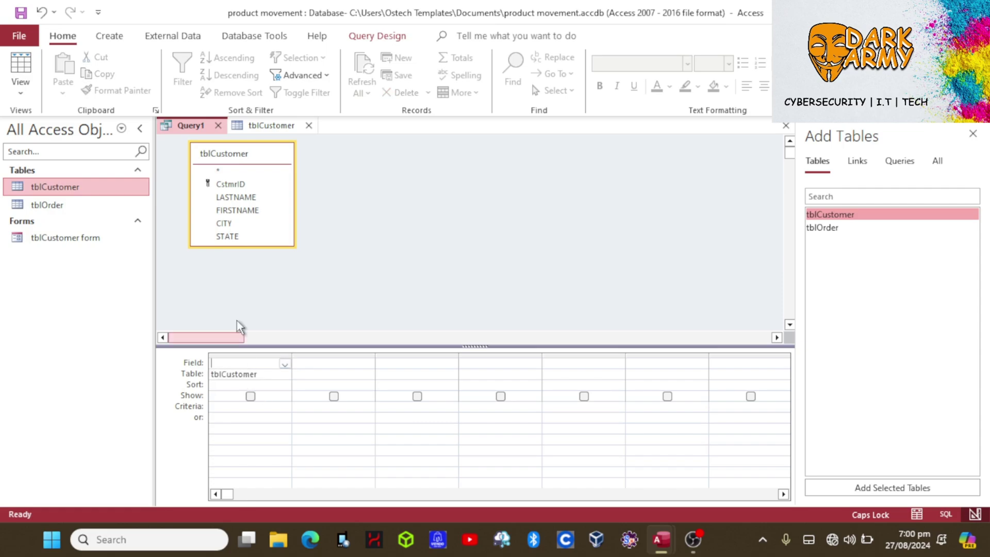
double_click(249, 213)
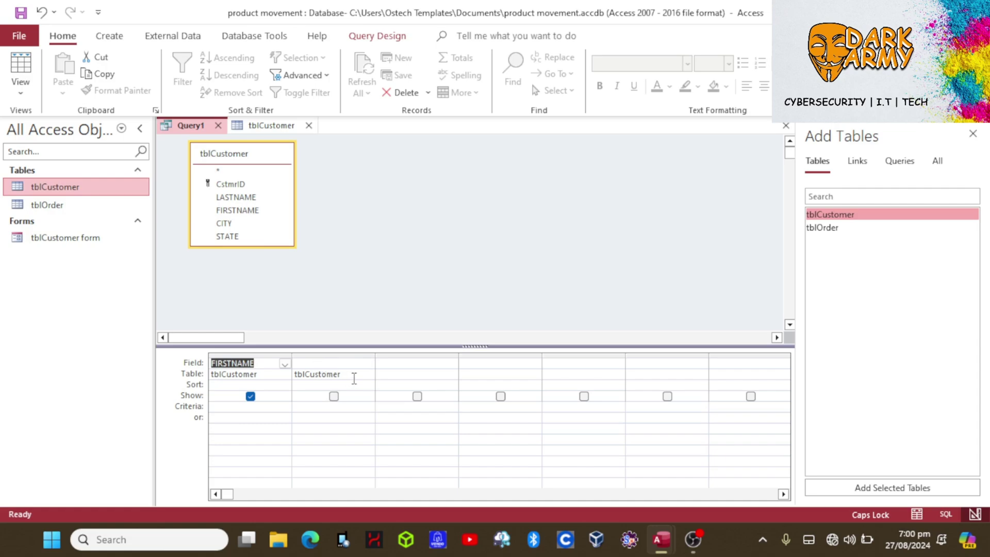
Clear the stray tblCustomer entry from the table row of the query's second column
click(354, 377)
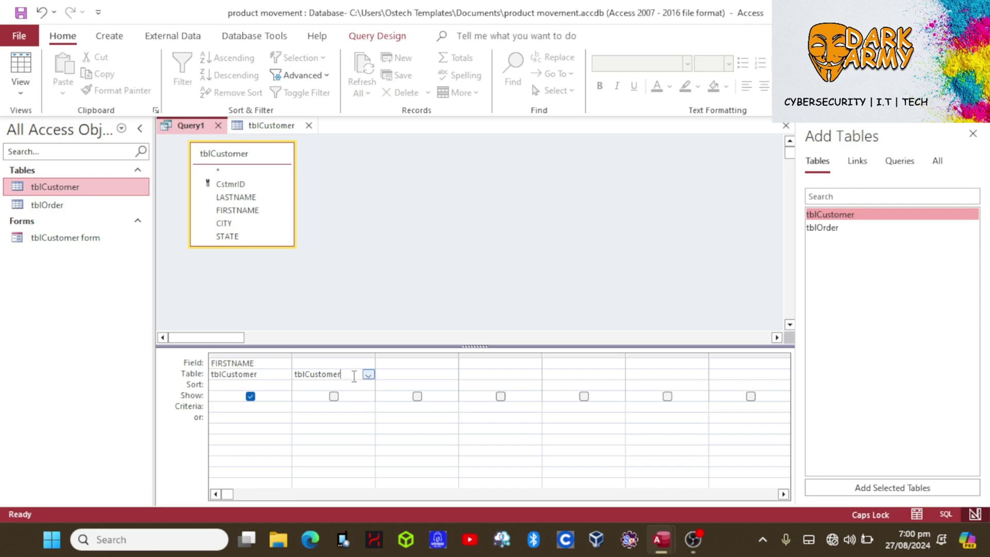
key(BackSpace)
key(BackSpace)
key(BackSpace)
key(BackSpace)
key(BackSpace)
key(BackSpace)
key(BackSpace)
key(BackSpace)
key(BackSpace)
key(BackSpace)
key(BackSpace)
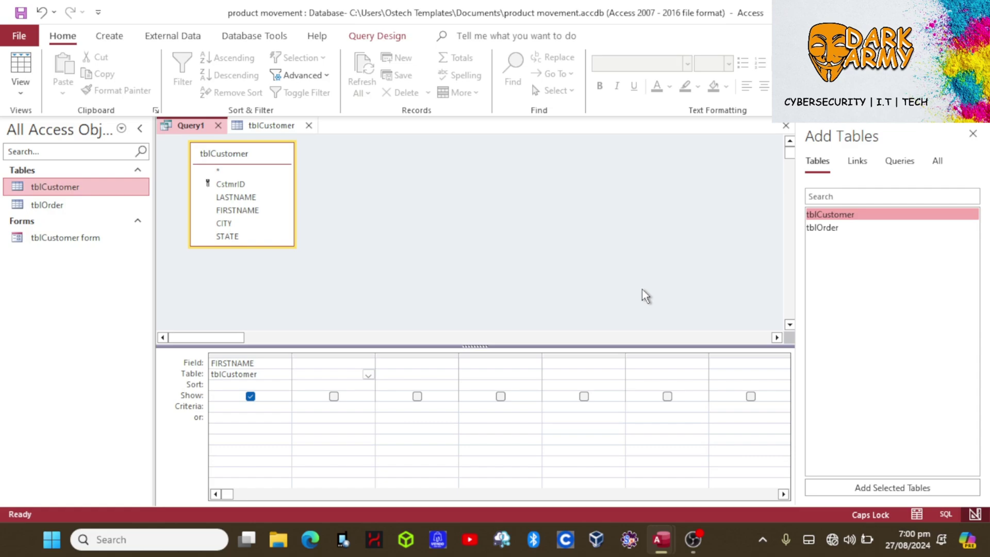
Save the query under the name Query_FIRSTNAME
key(ctrl+s)
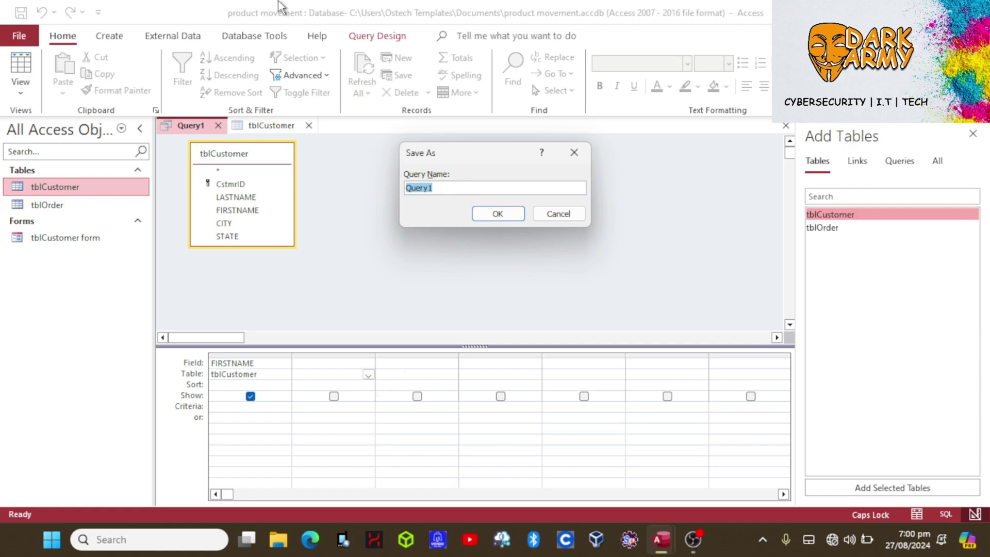
click(445, 189)
key(BackSpace)
text(_FIRD)
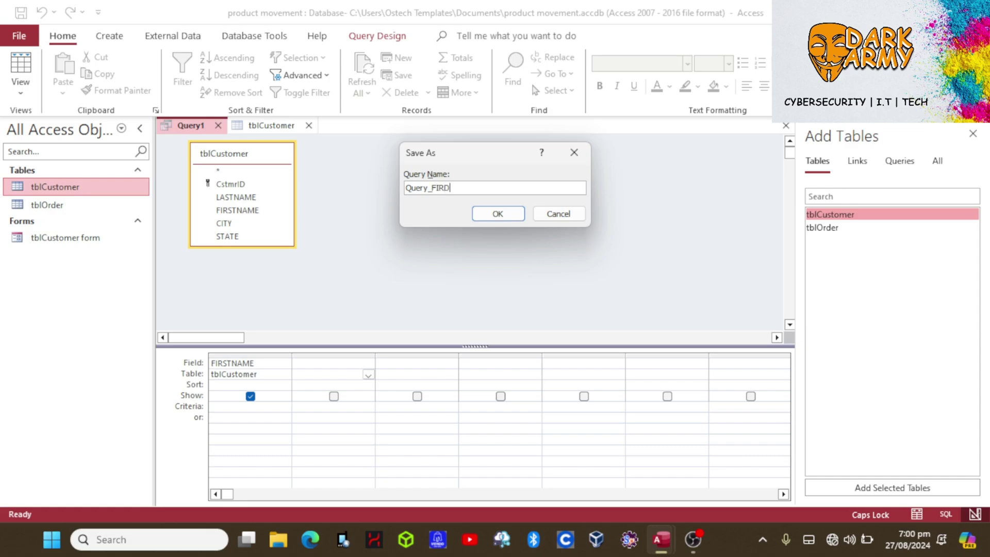
key(BackSpace)
text(STNAME)
click(503, 213)
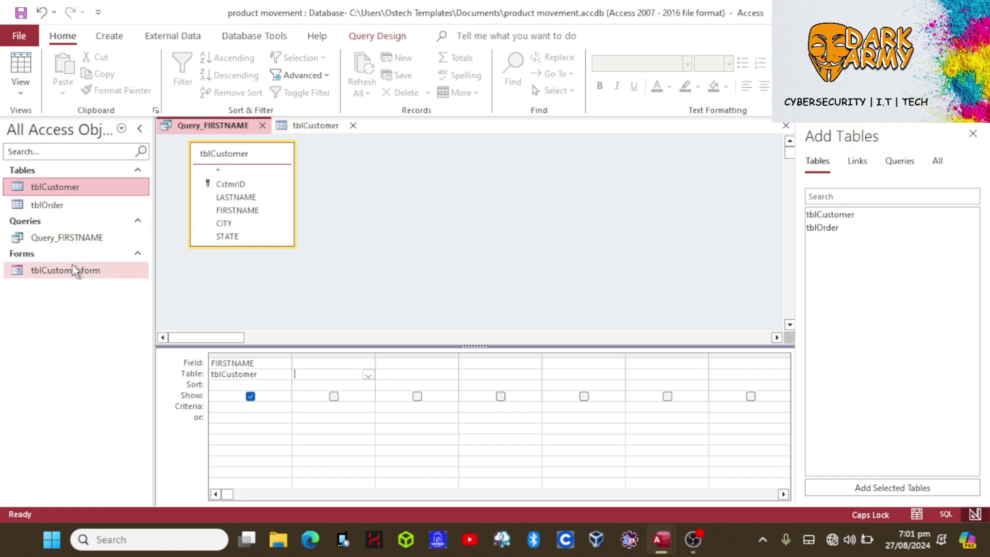
Open Query_FIRSTNAME to show its results and create a report based on it
click(76, 240)
double_click(76, 240)
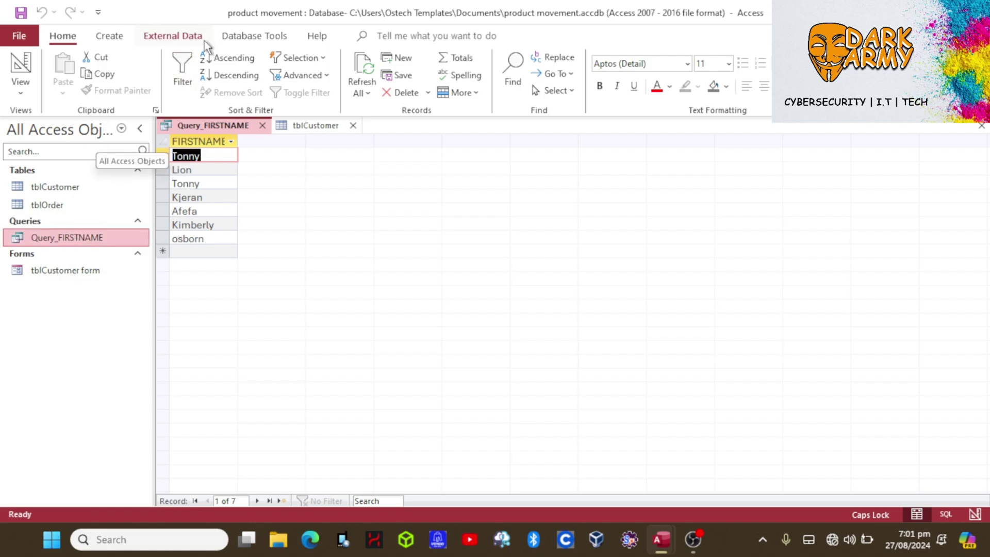
click(221, 38)
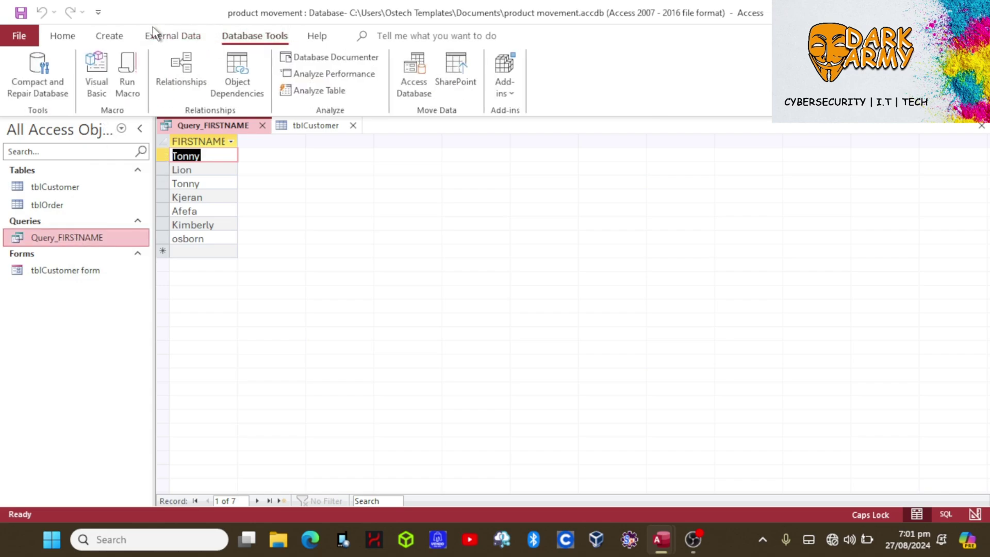
click(109, 36)
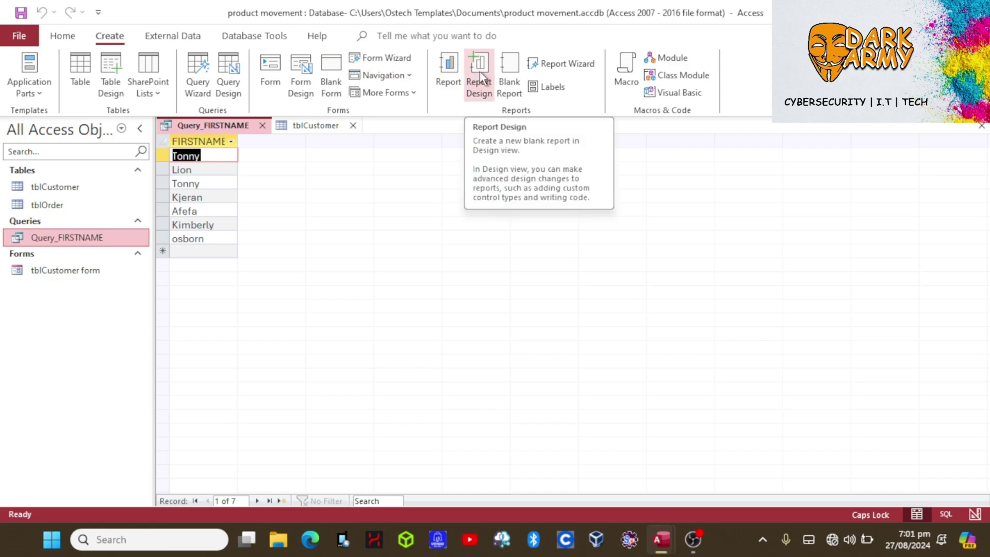
click(456, 69)
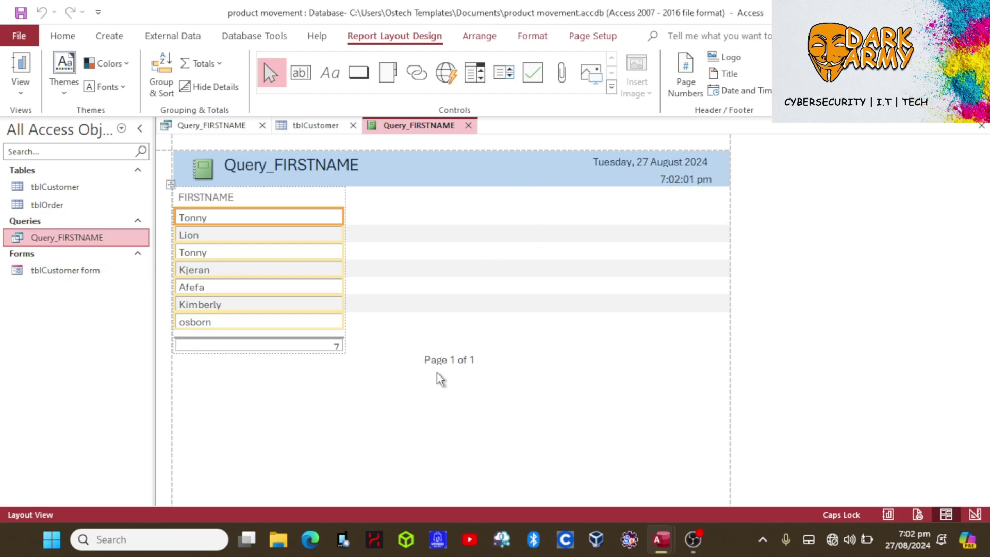
Increase the height of the count box below the FIRSTNAME column in the report slightly
click(257, 350)
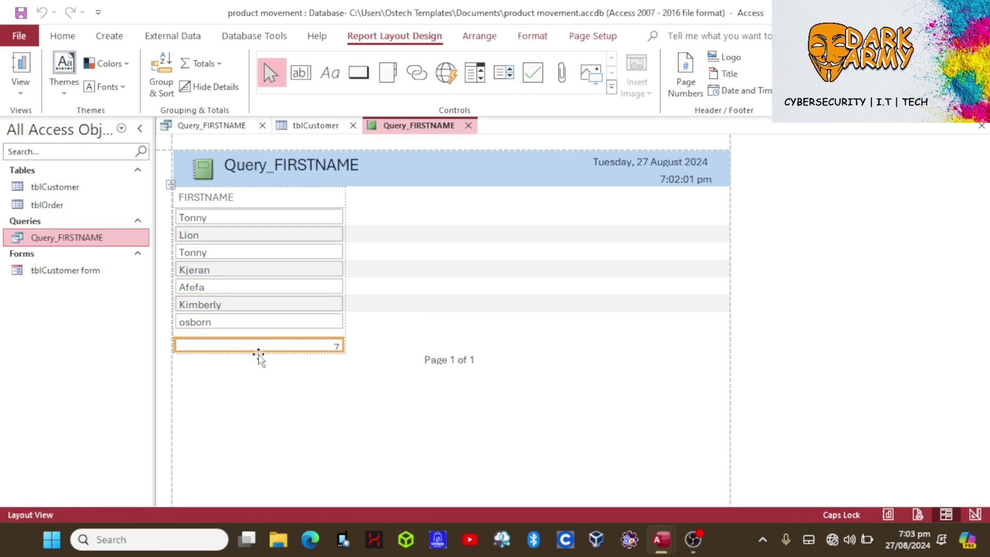
click(258, 359)
click(265, 350)
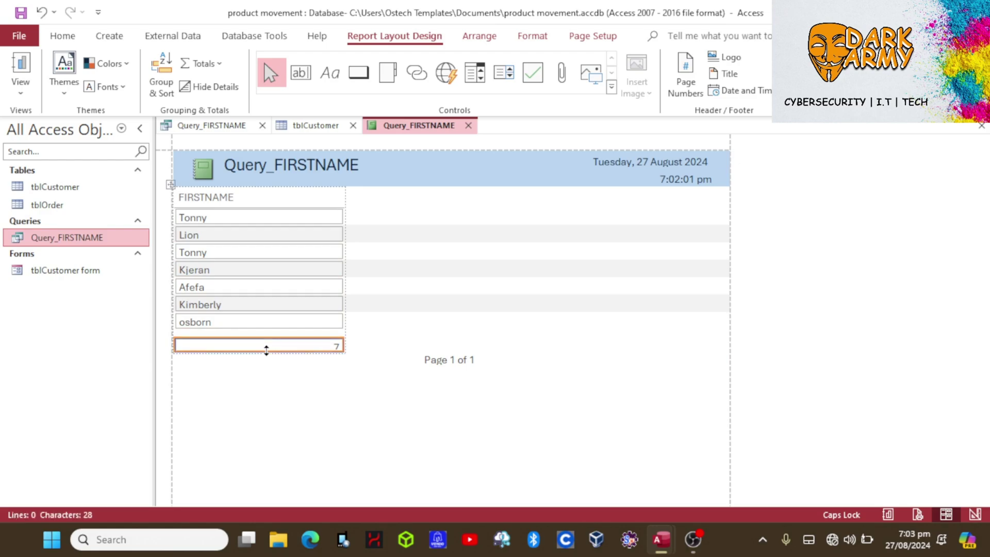
drag(266, 355, 266, 360)
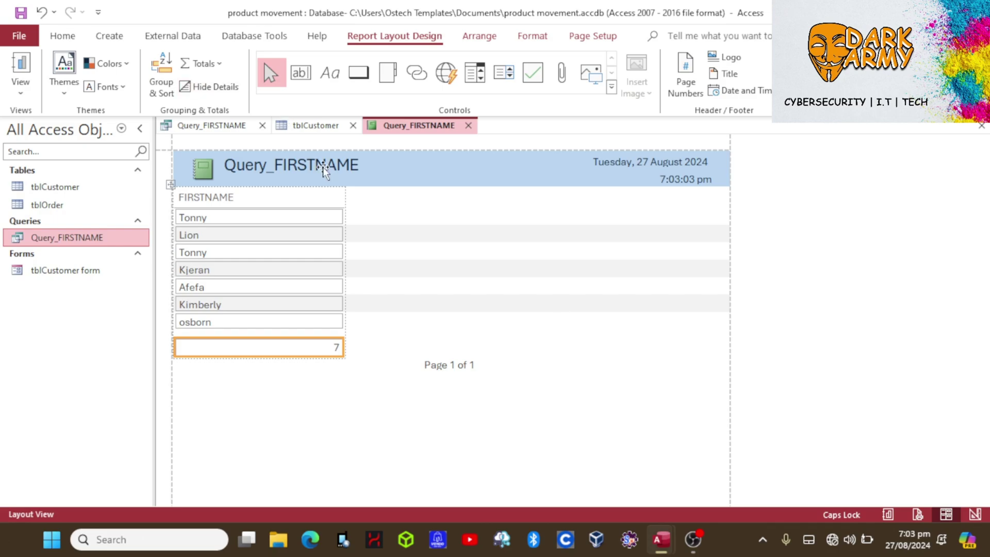
click(693, 539)
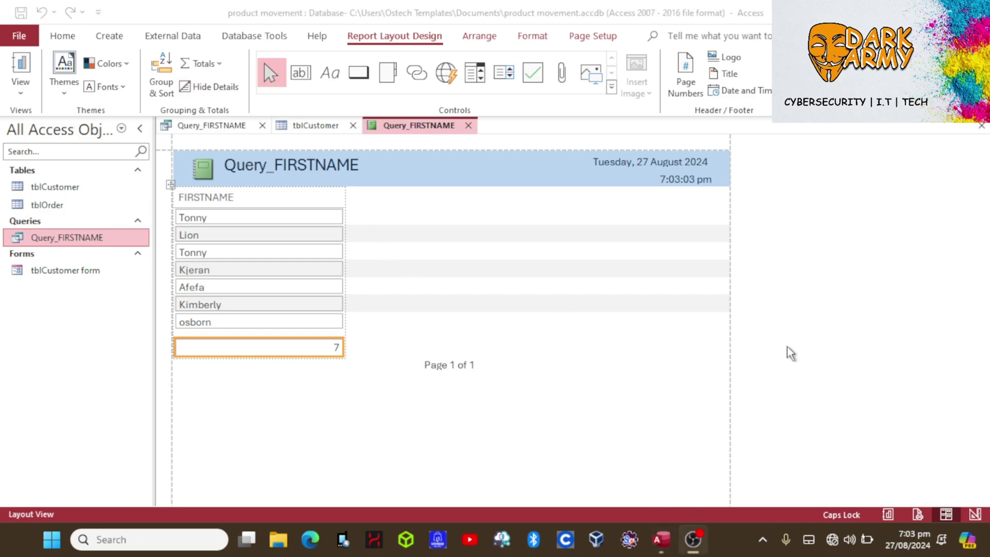